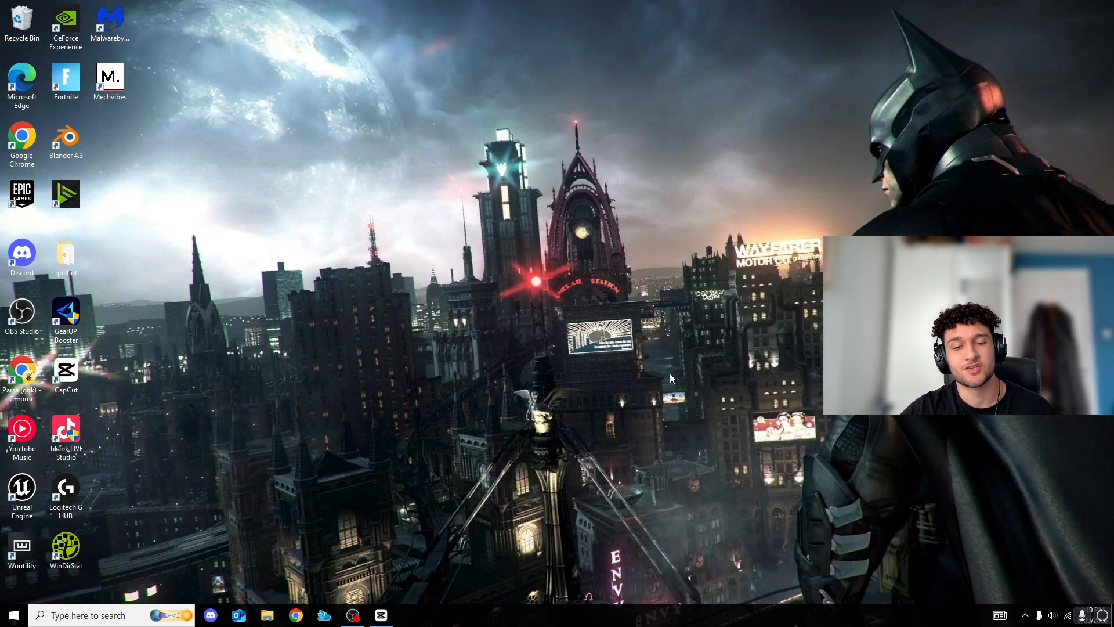
Open the NVIDIA Control Panel and go from the image settings preview page to Manage 3D Settings
right_click(639, 328)
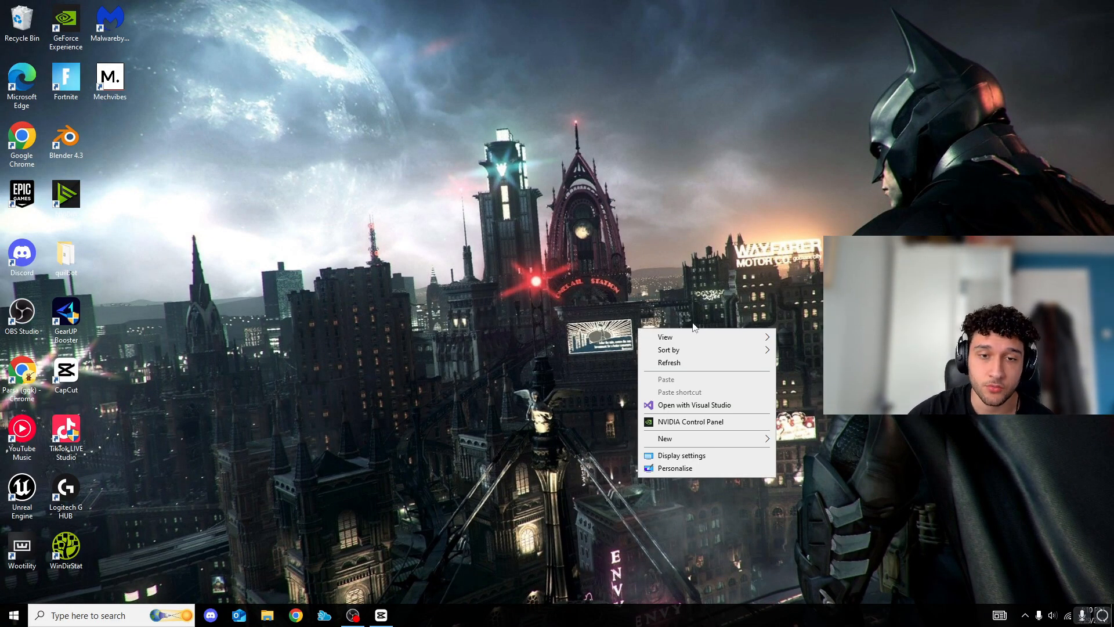
click(563, 245)
right_click(609, 261)
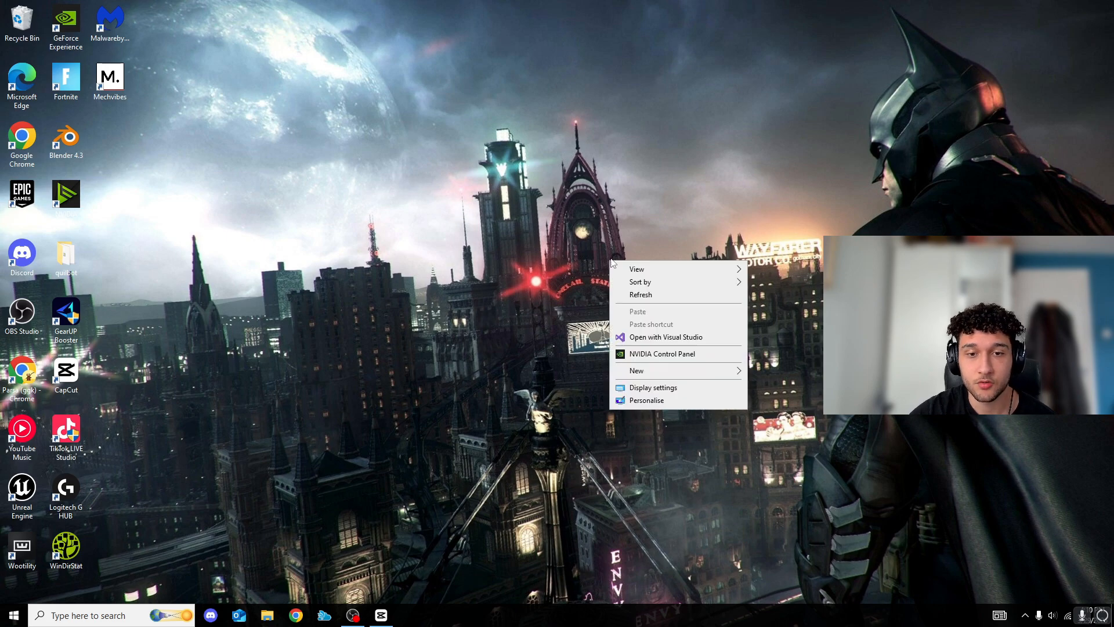
click(650, 354)
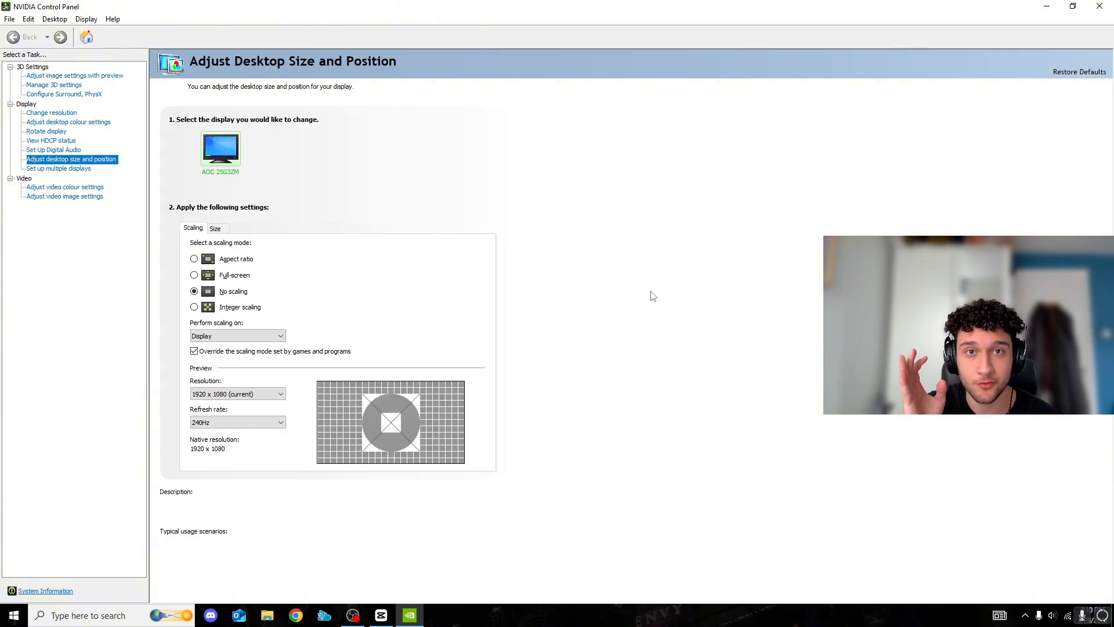
click(106, 77)
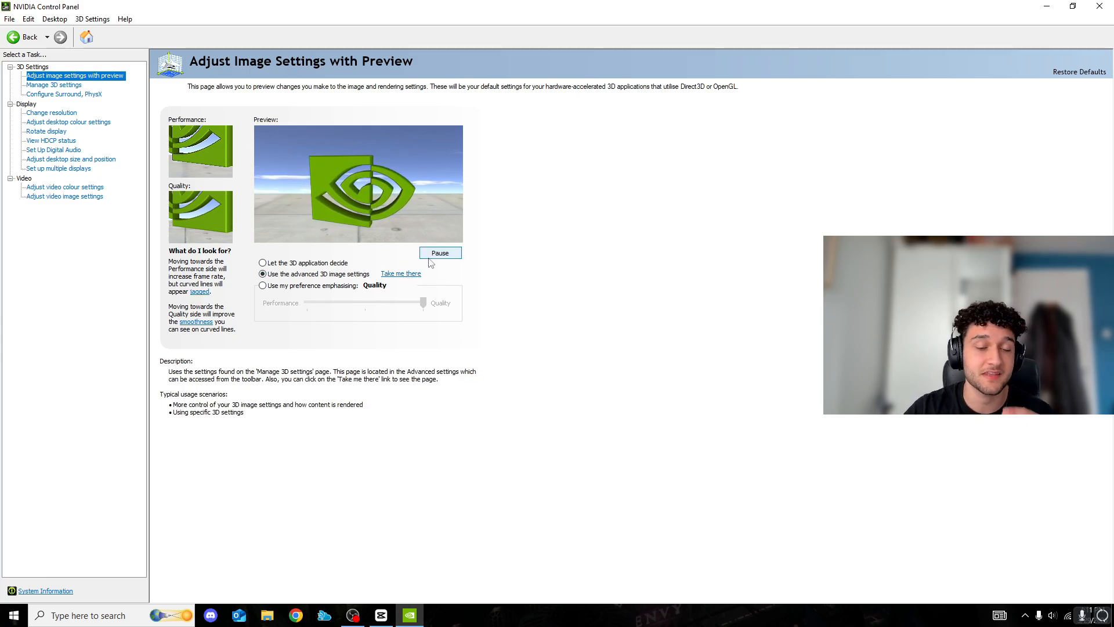
click(417, 274)
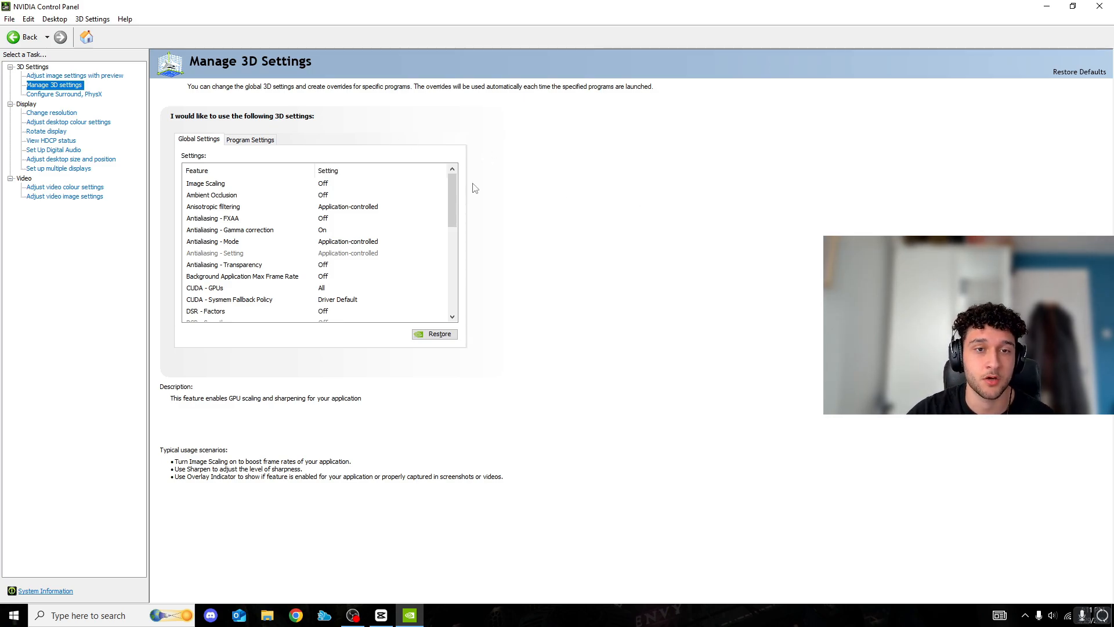
Review the global 3D settings from the antialiasing options down to the Vulkan/OpenGL present method
scroll(452, 224, down, 2)
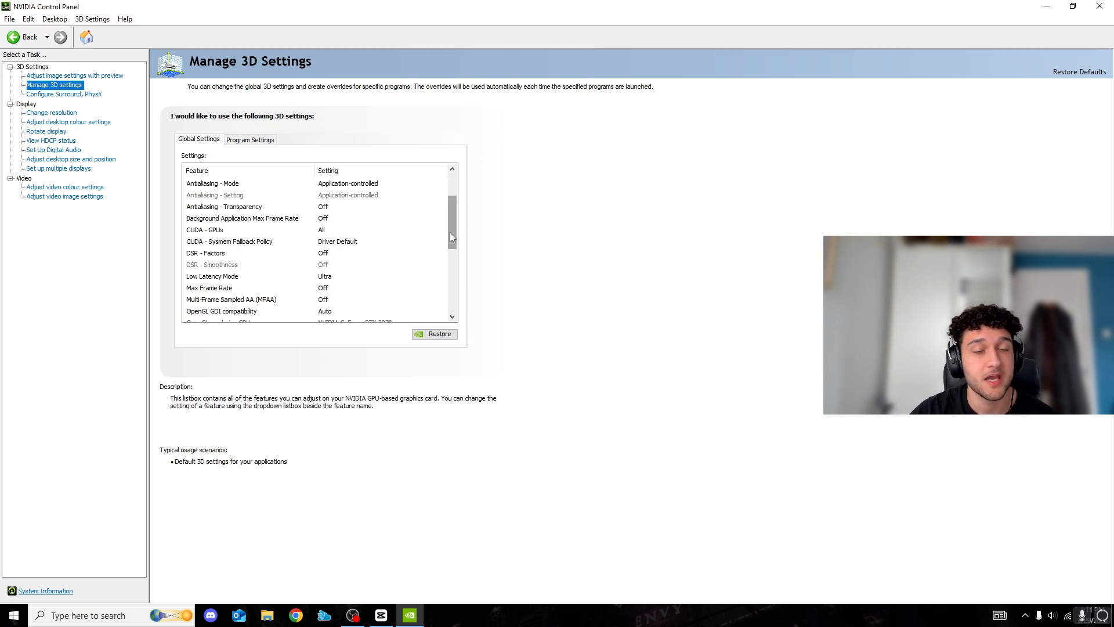
scroll(456, 226, up, 1)
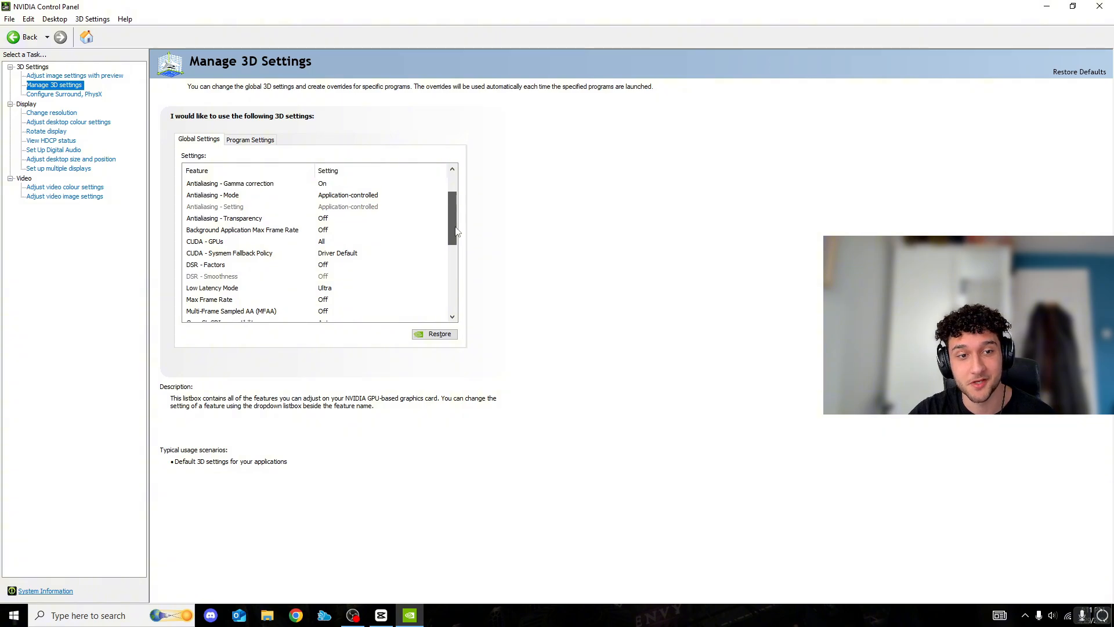
scroll(451, 228, down, 1)
click(453, 318)
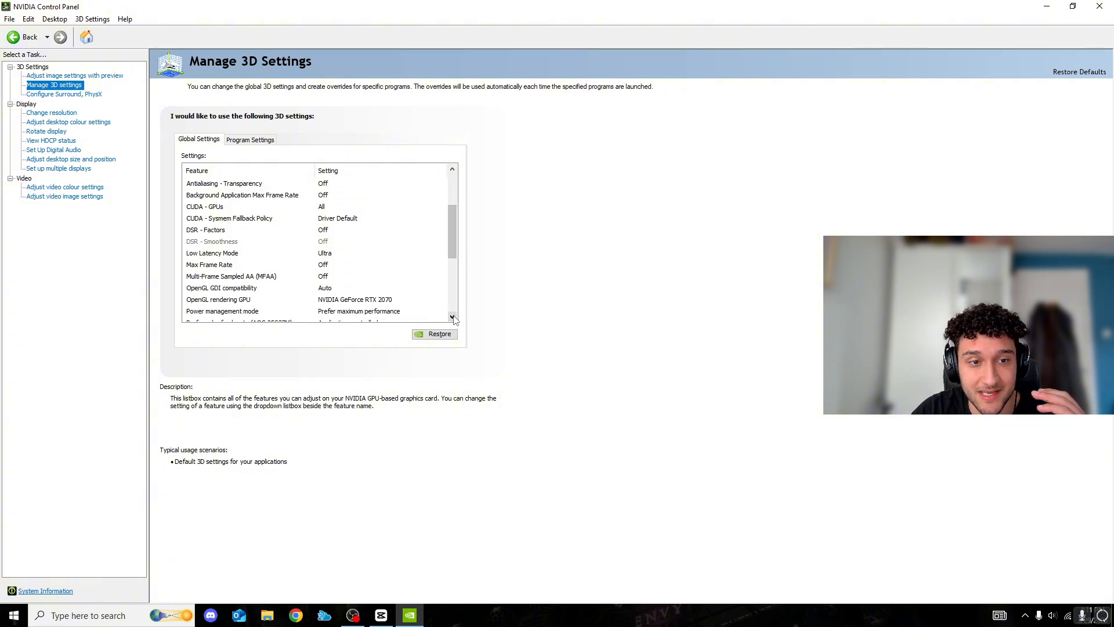
click(452, 317)
click(453, 318)
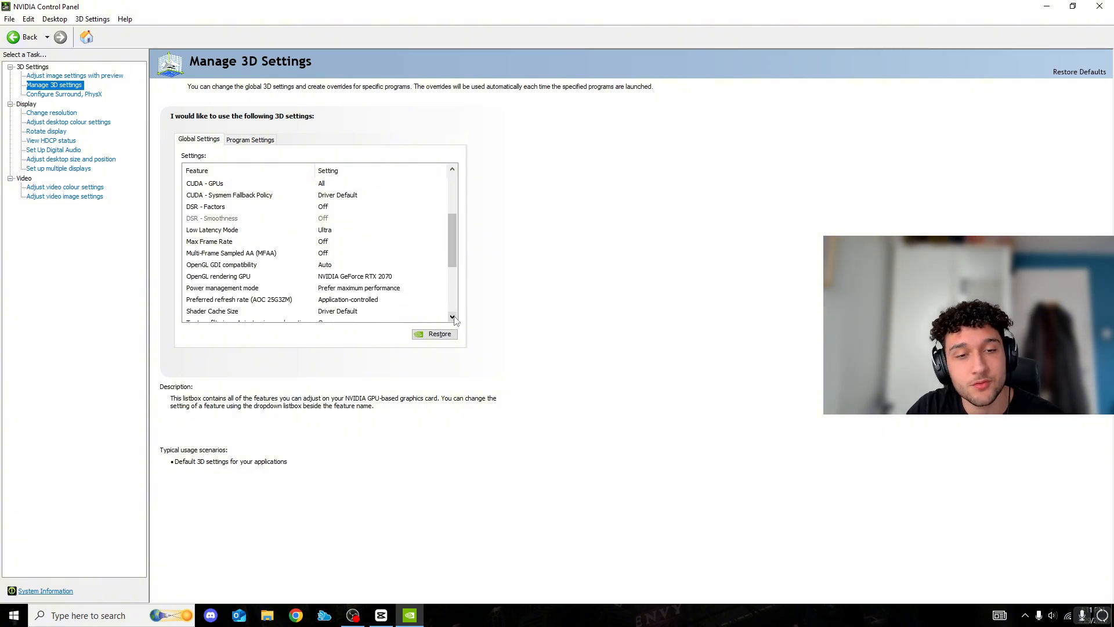
click(452, 318)
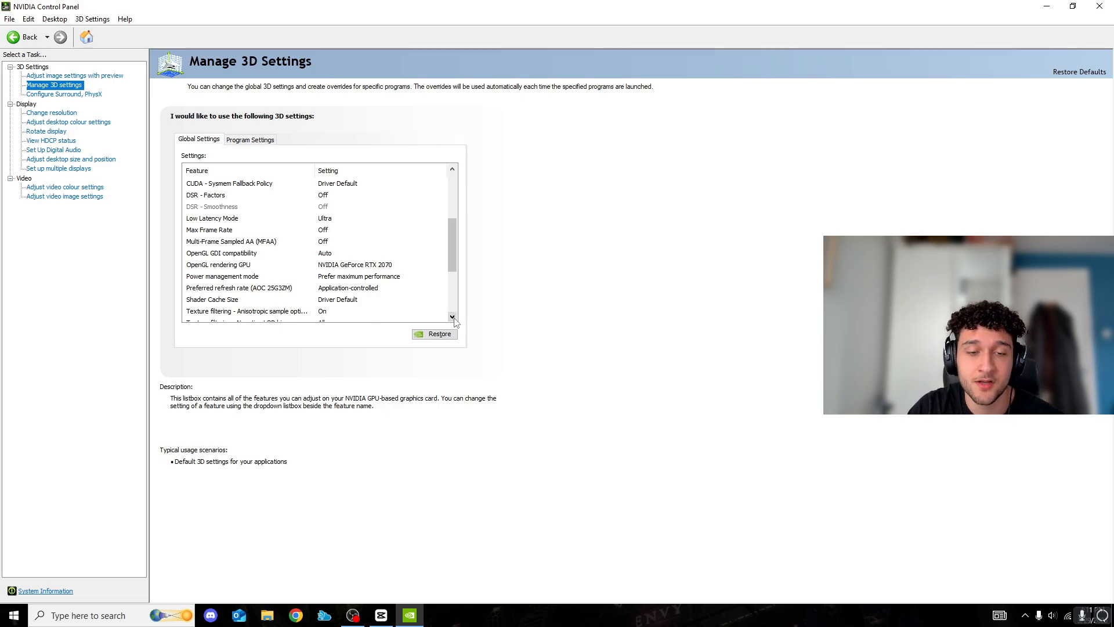
click(453, 318)
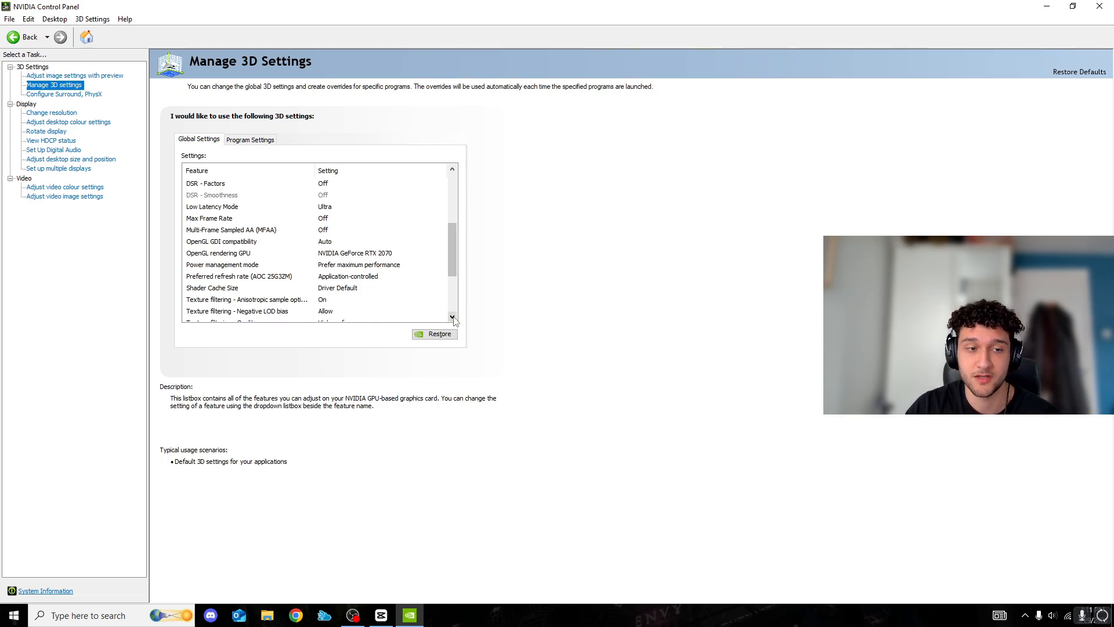
click(452, 318)
click(452, 318)
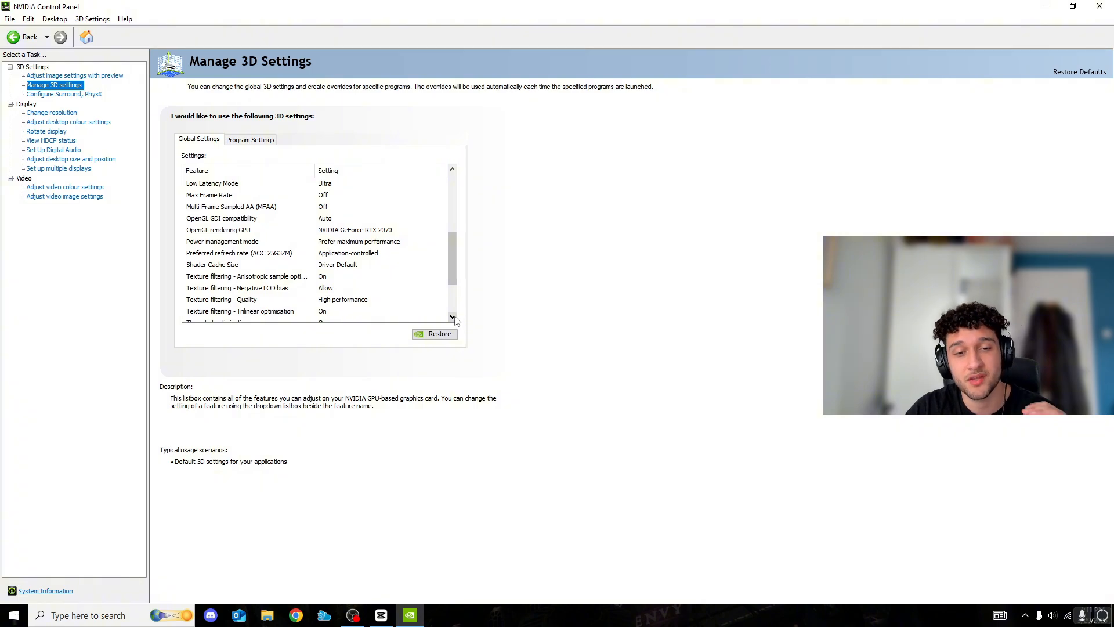
click(446, 314)
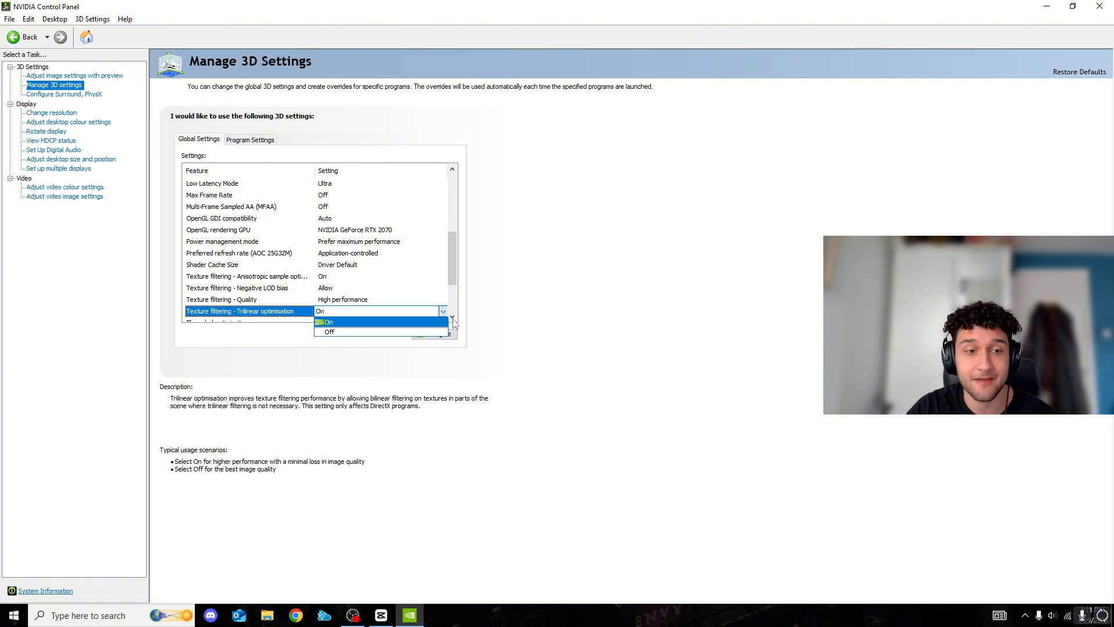
click(453, 317)
click(453, 317)
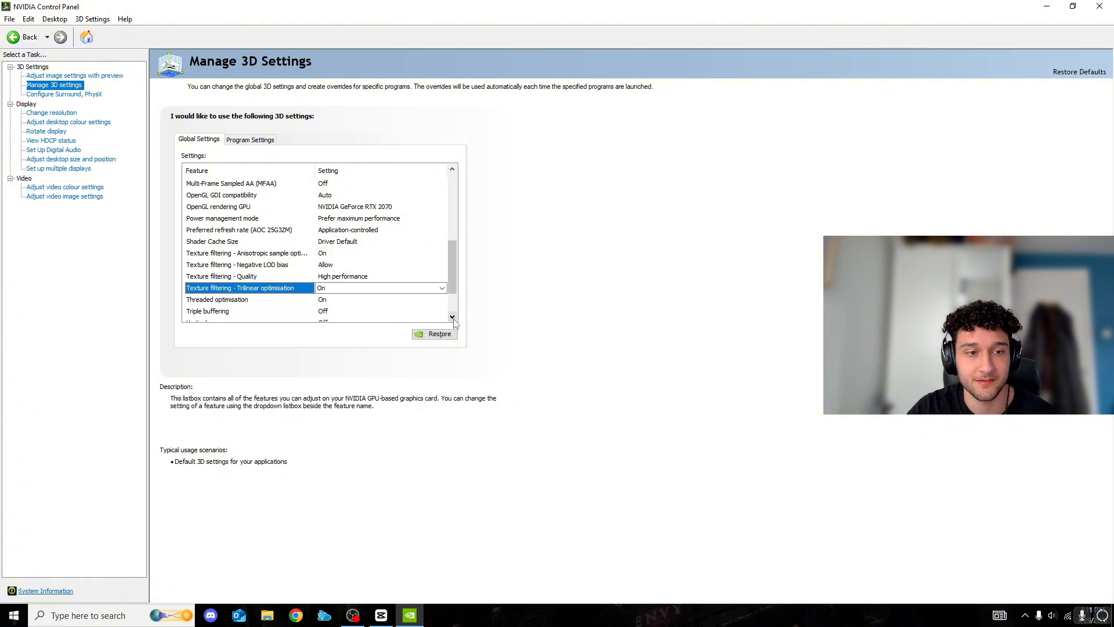
click(452, 317)
click(453, 317)
click(453, 317)
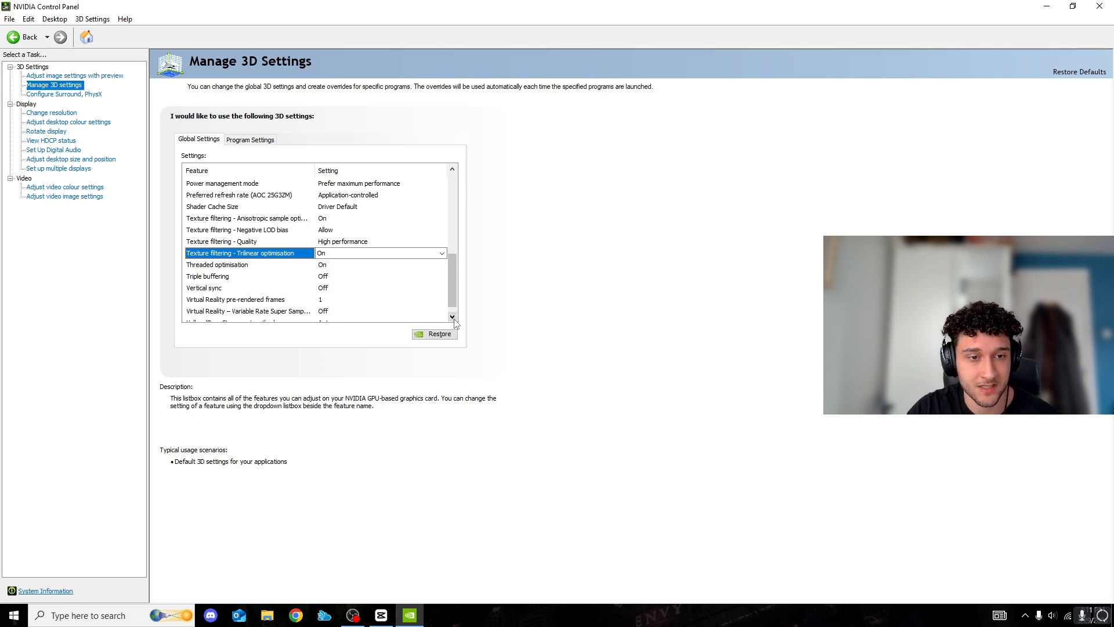
click(452, 317)
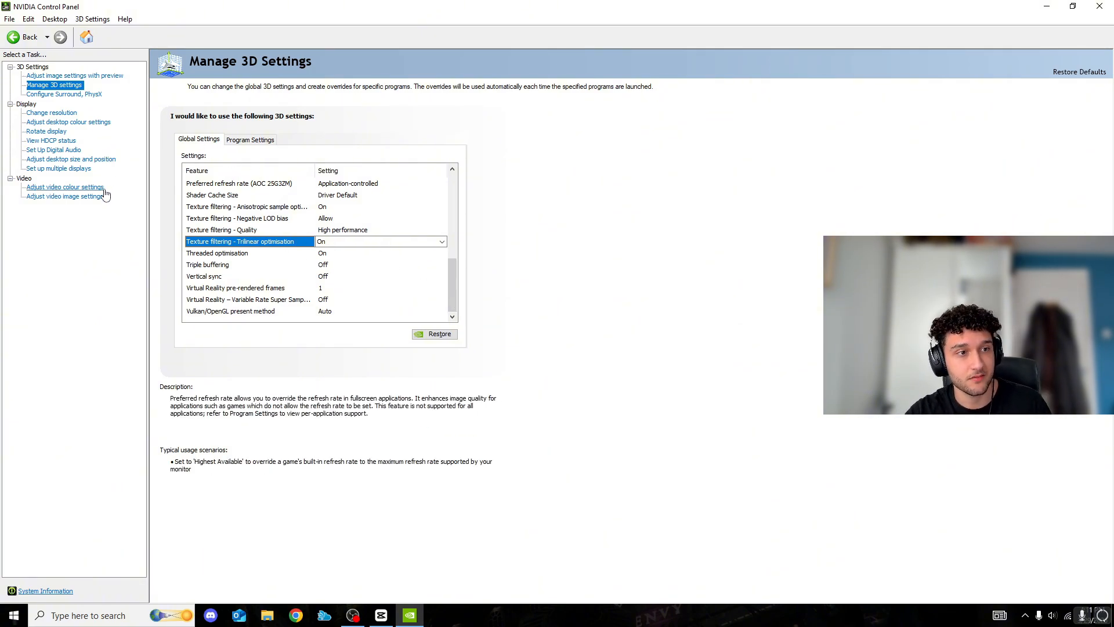
Set desktop scaling to No scaling, performed on Display, and close the NVIDIA Control Panel without applying the changes
click(109, 159)
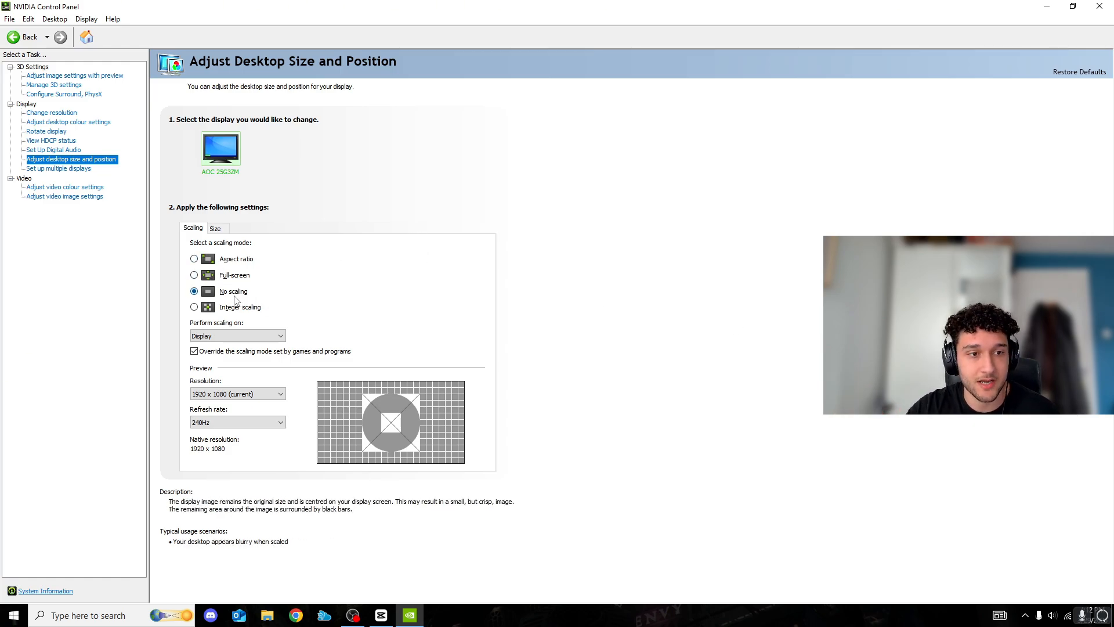
click(227, 280)
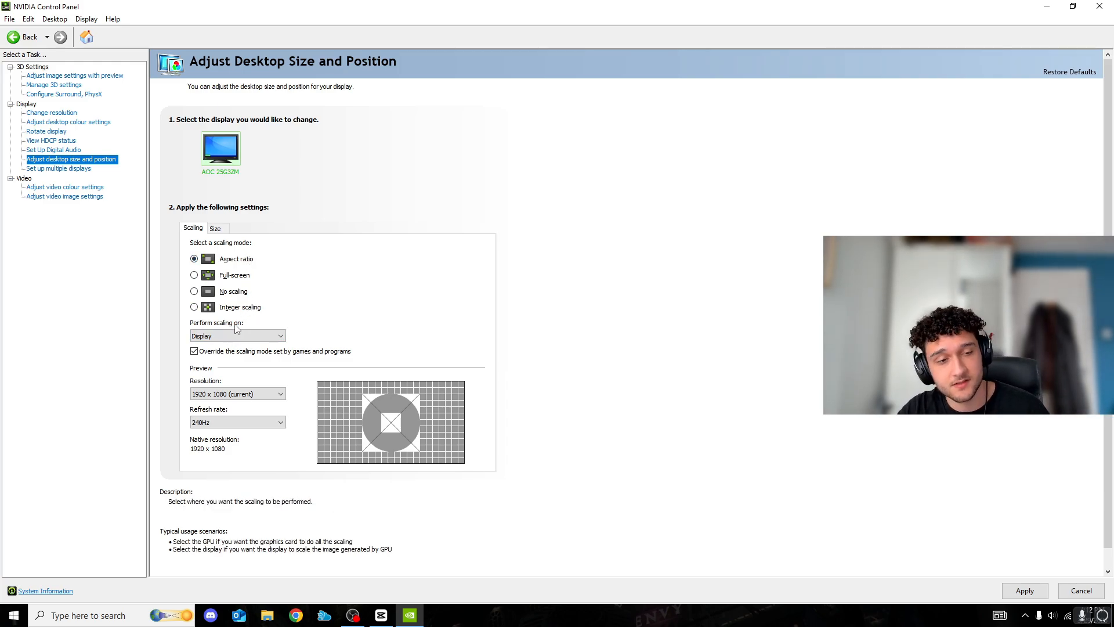
click(235, 296)
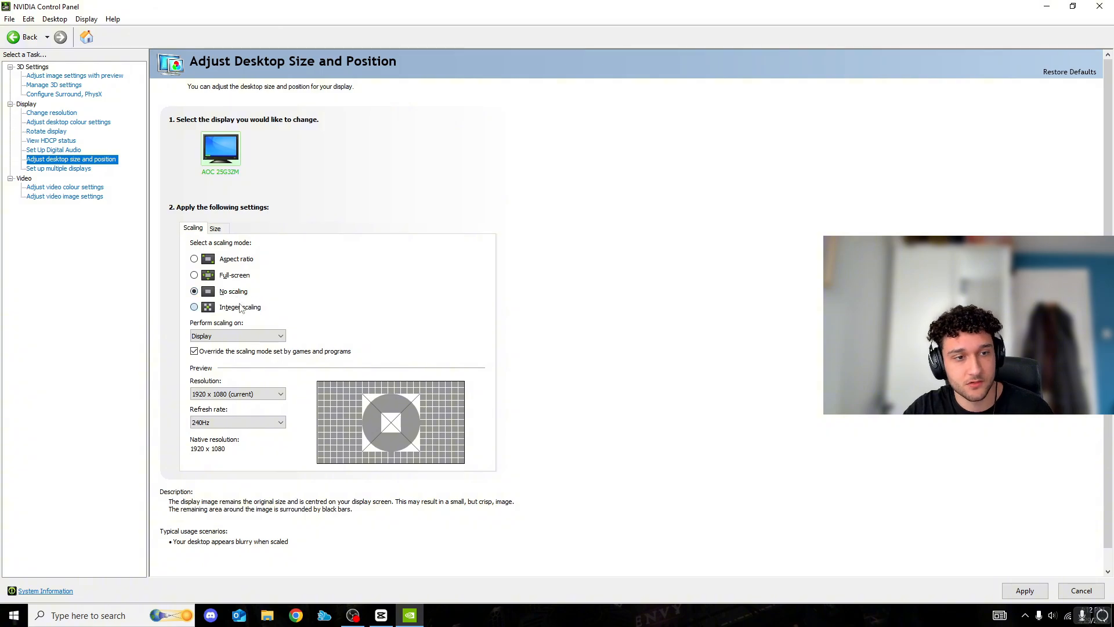
click(226, 340)
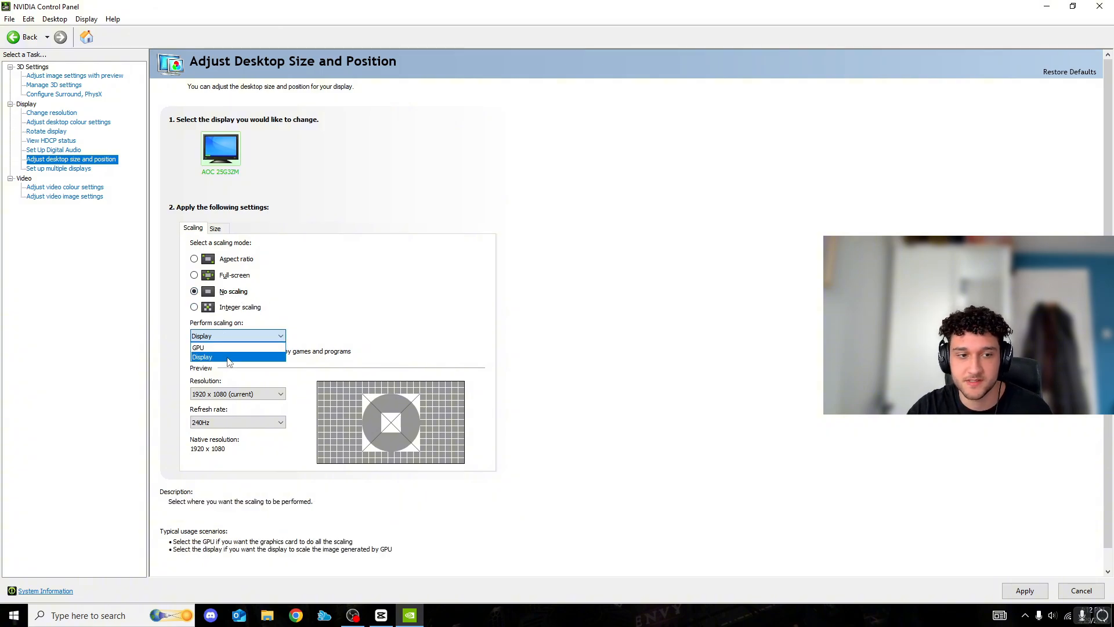
click(228, 357)
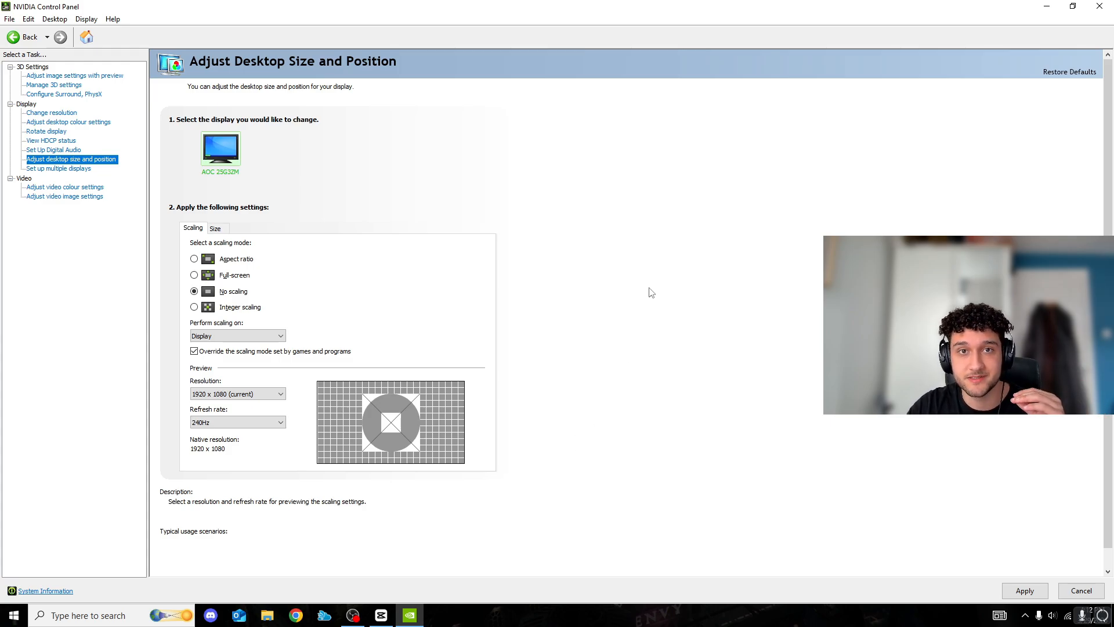
click(1100, 6)
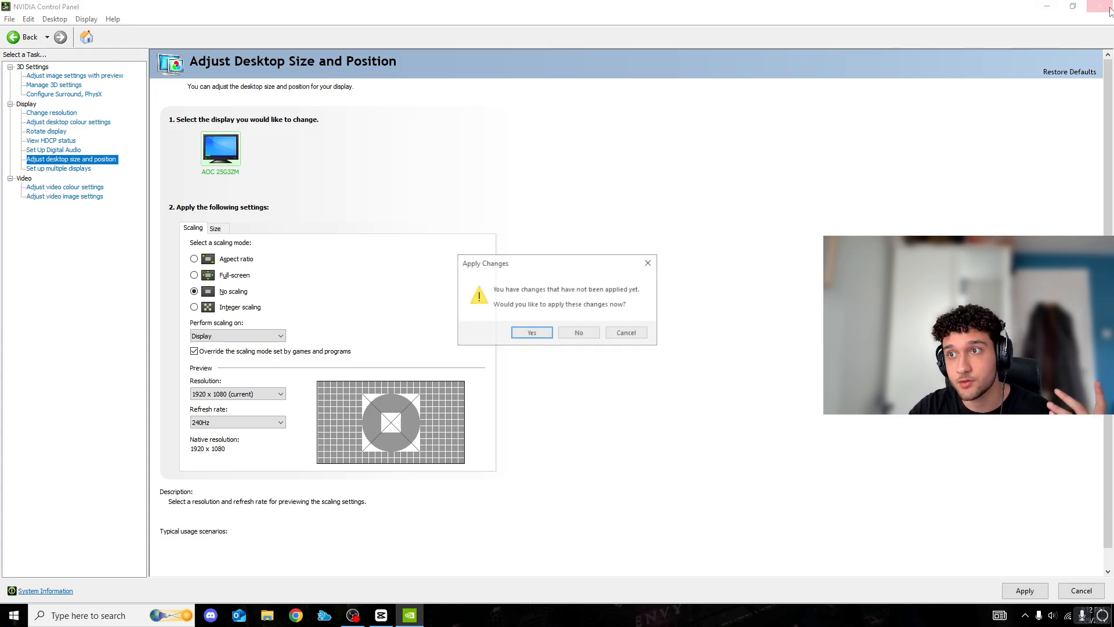
click(582, 333)
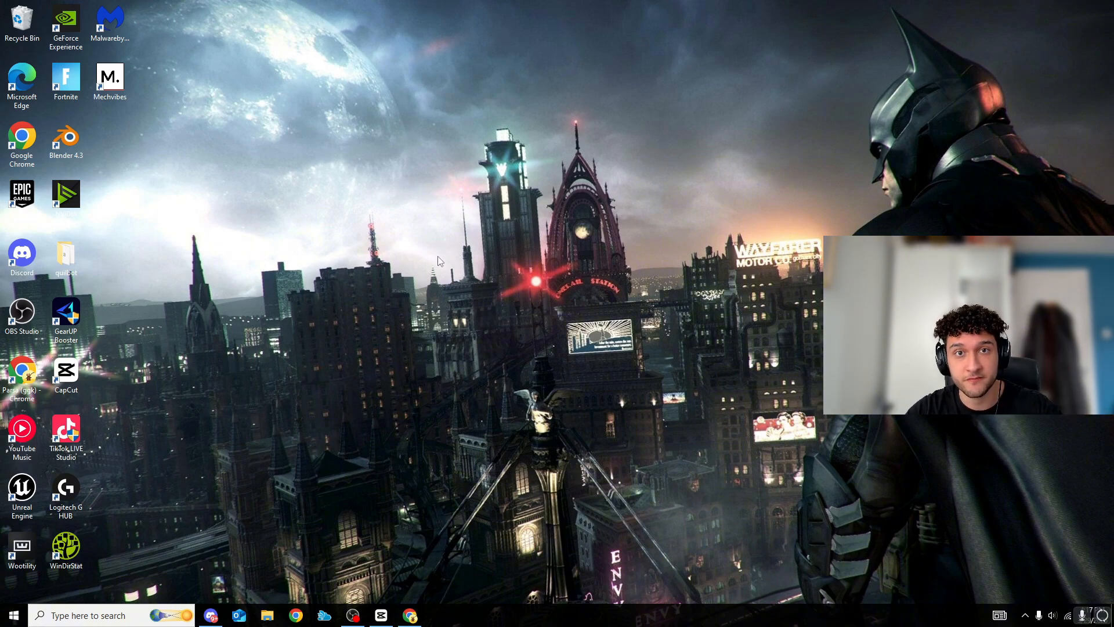
Switch to Discord, view the server's tweak-pc channel and open its announcements channel
click(210, 615)
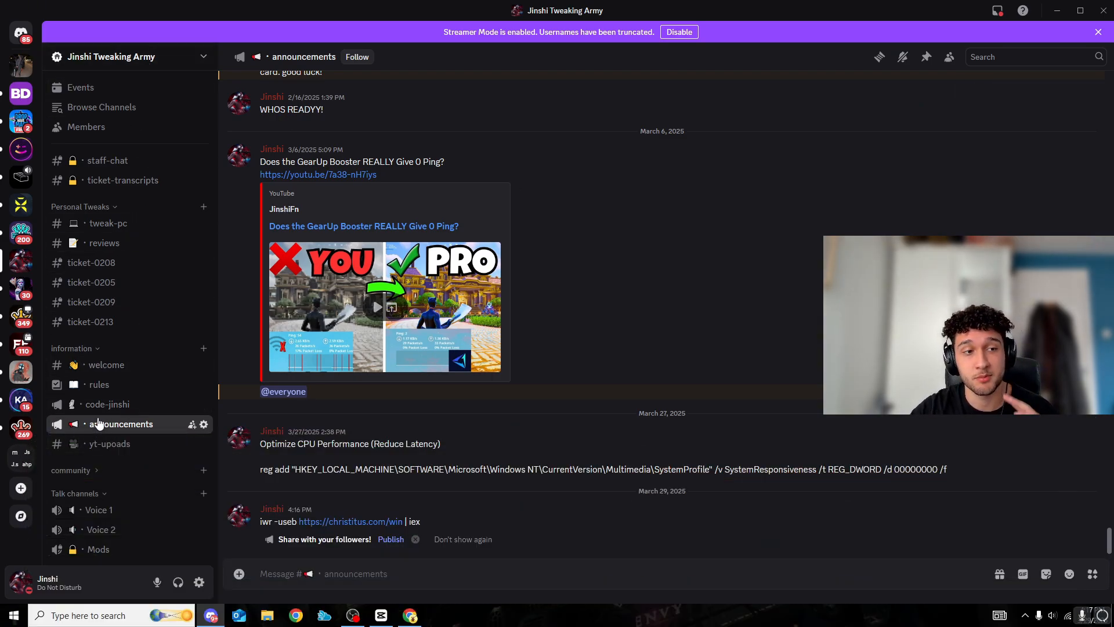
click(131, 231)
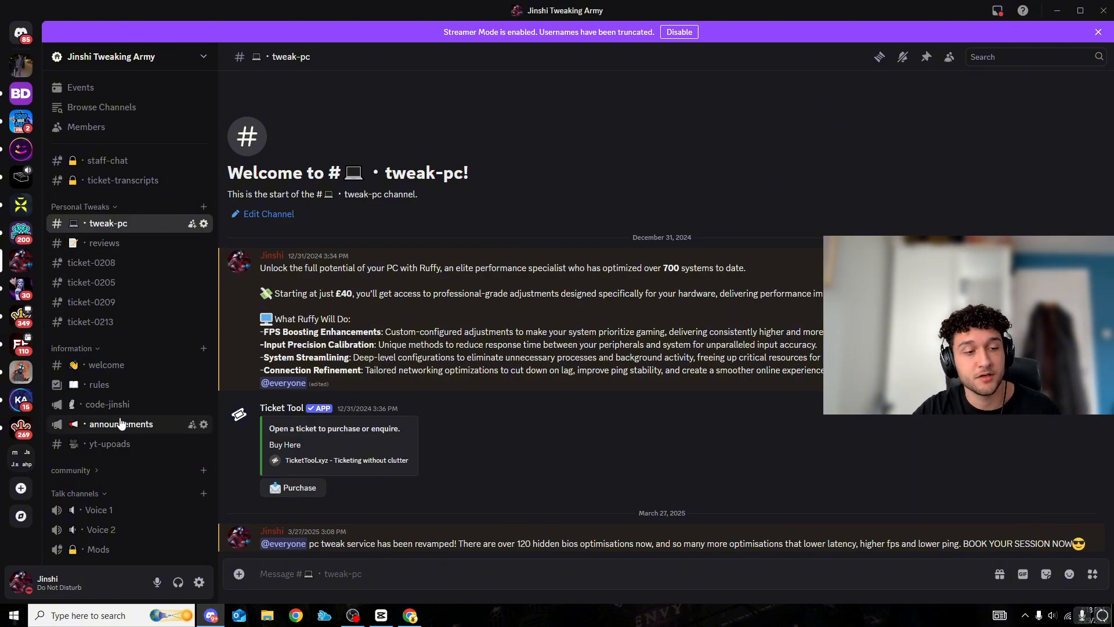
click(105, 424)
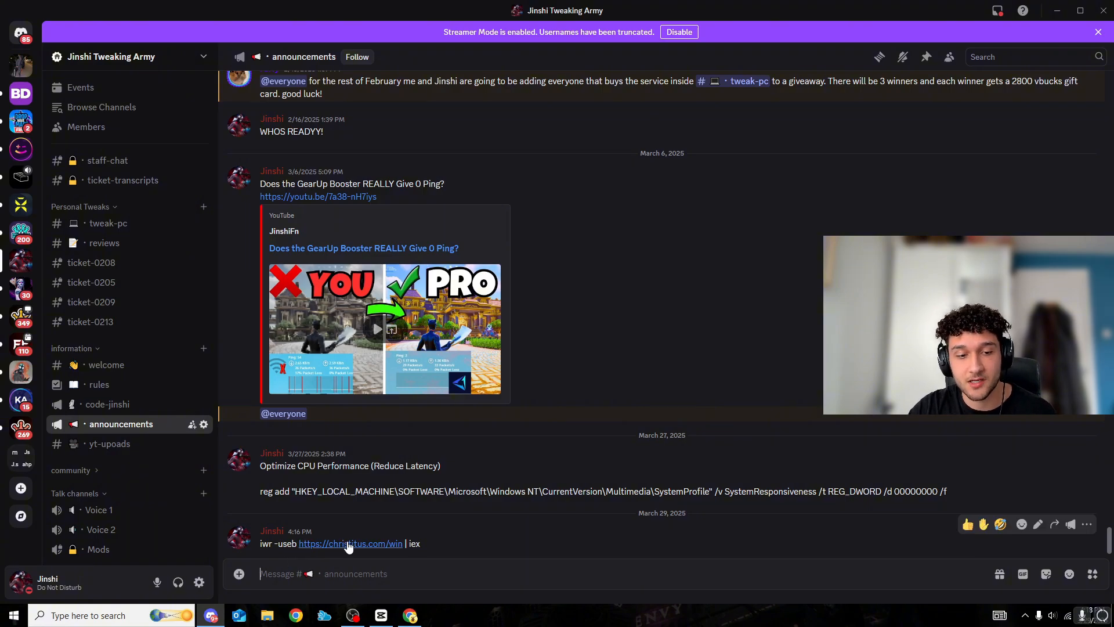
click(348, 545)
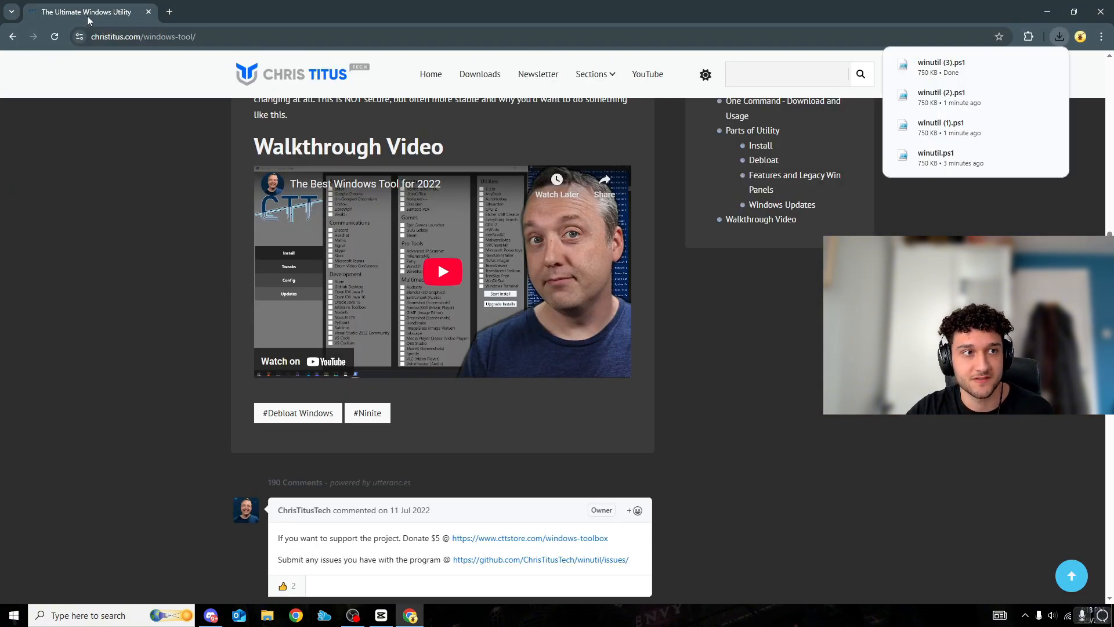
click(1048, 12)
drag(422, 544, 254, 545)
key(ctrl+c)
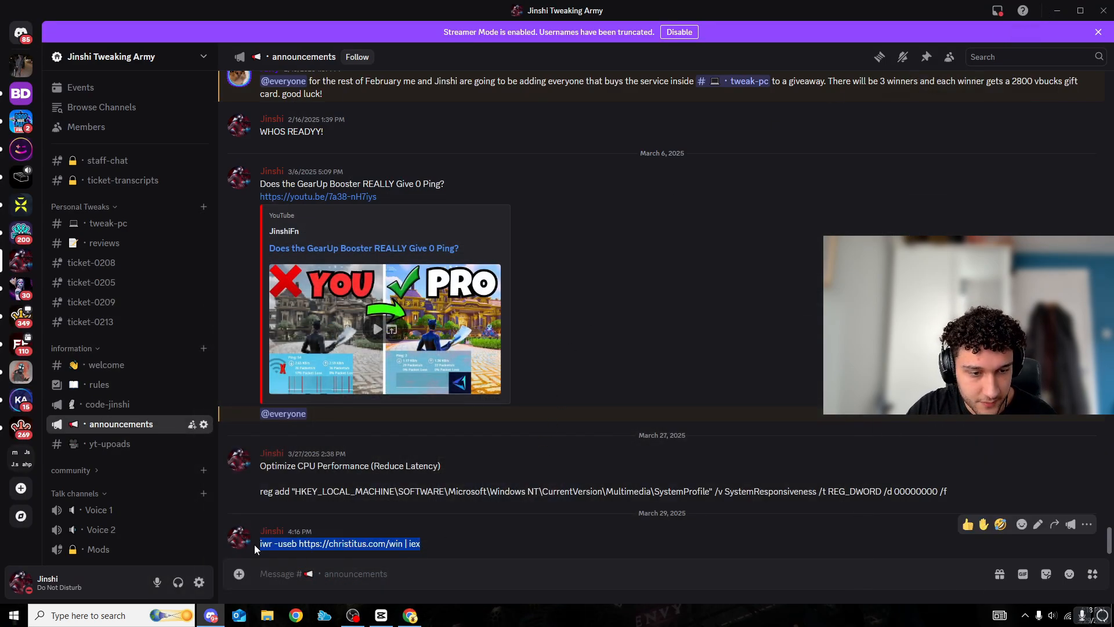
click(1057, 11)
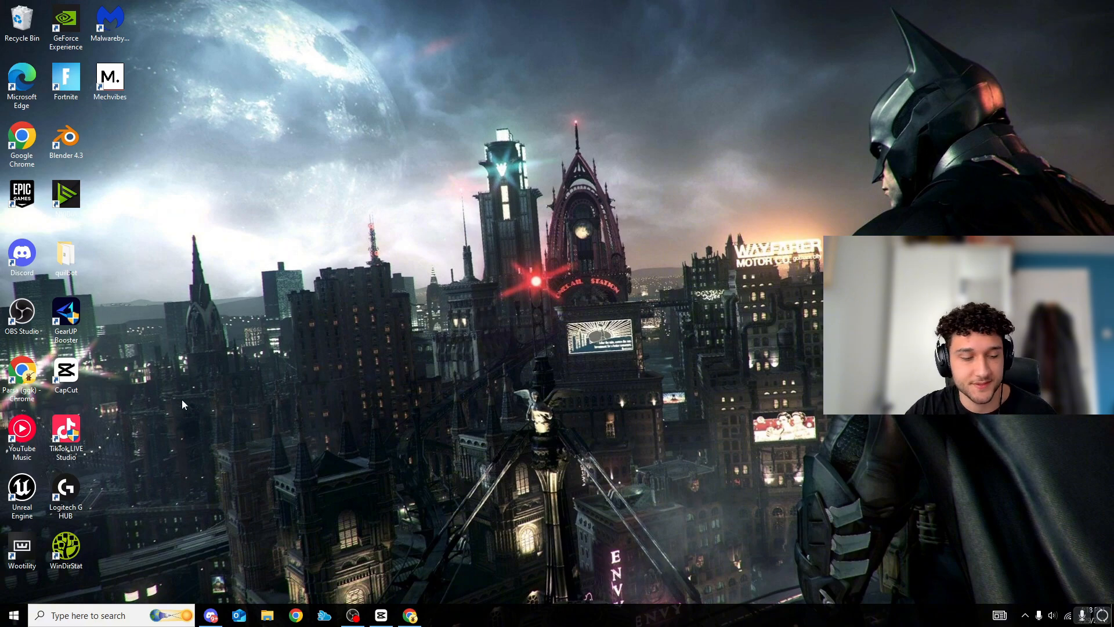
click(89, 615)
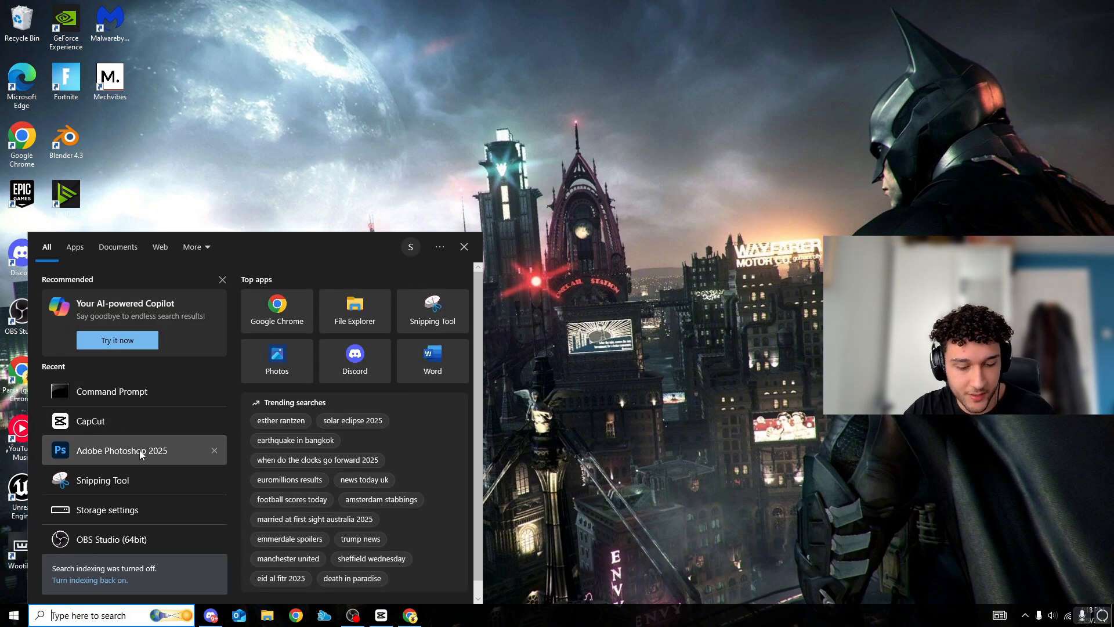
text(power)
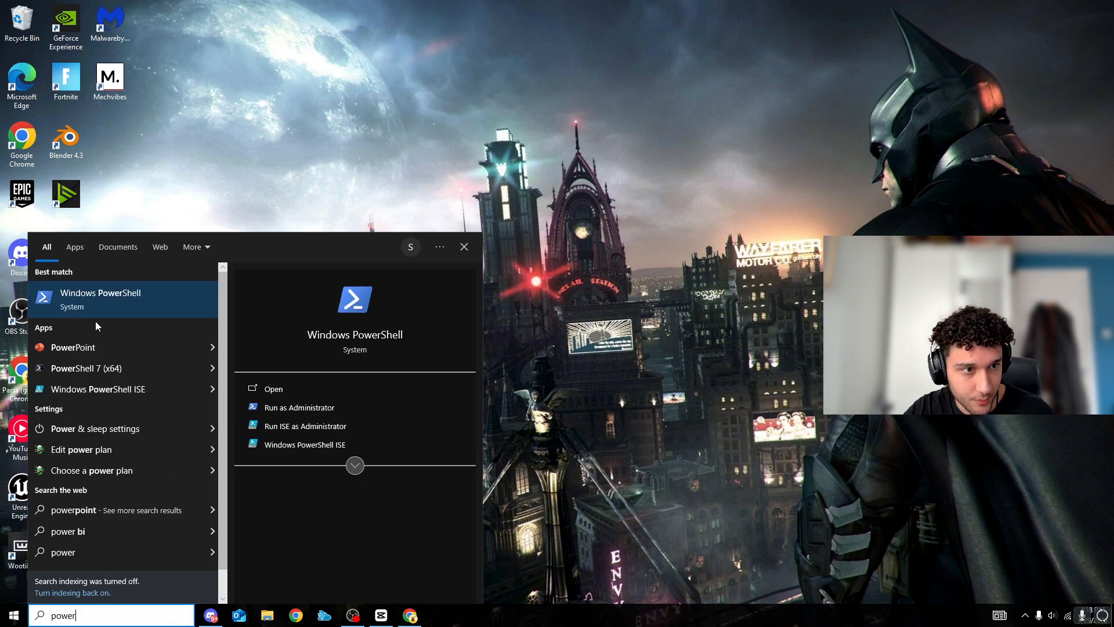
right_click(84, 305)
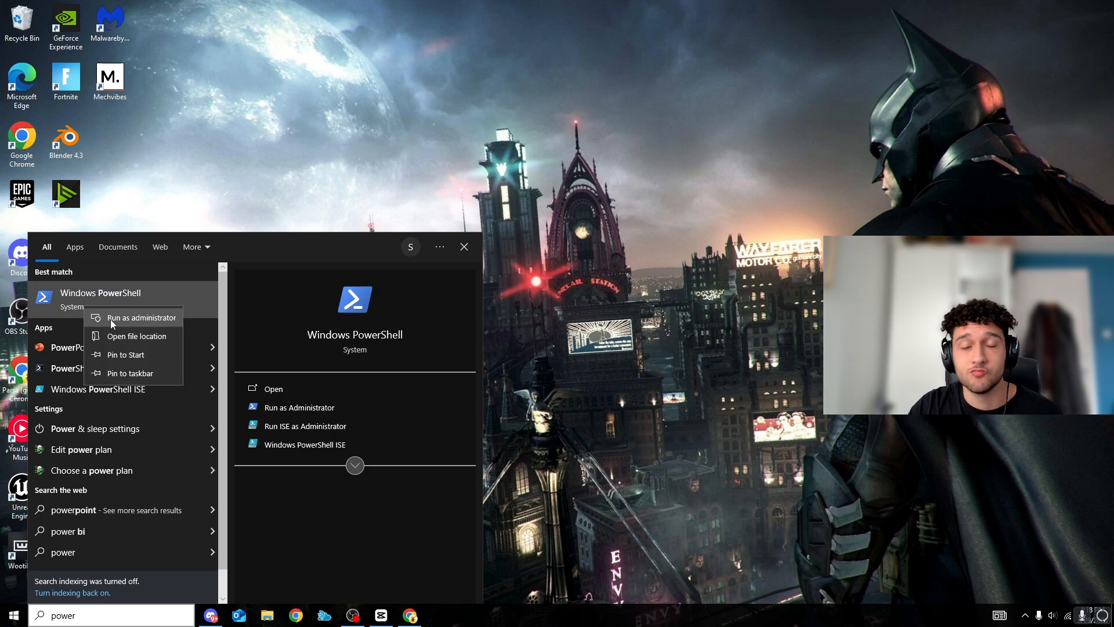
click(109, 317)
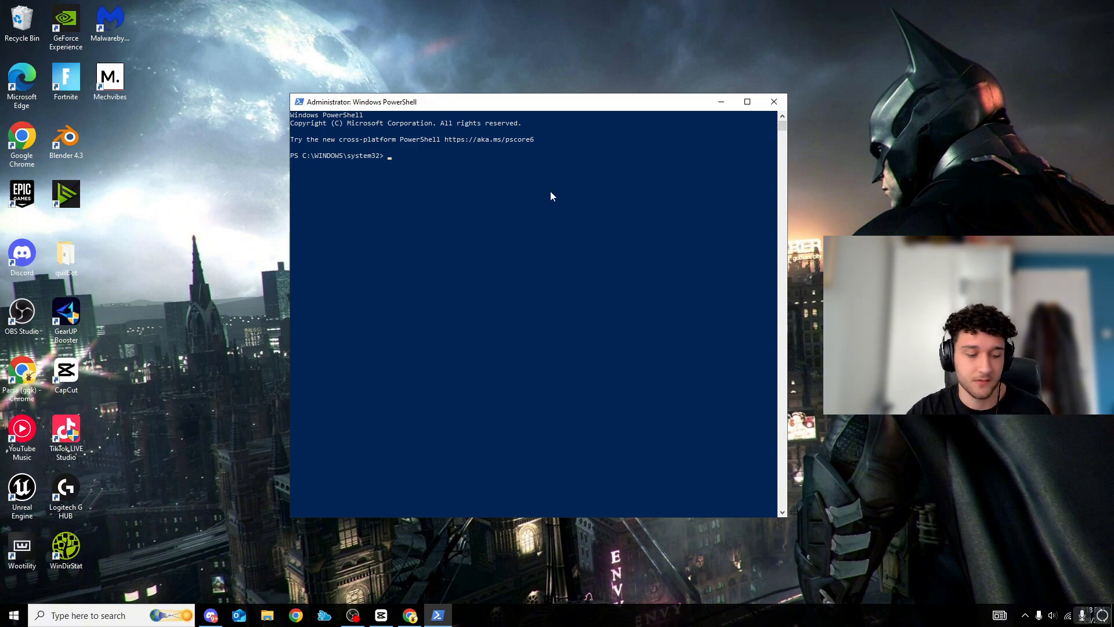
key(ctrl+v)
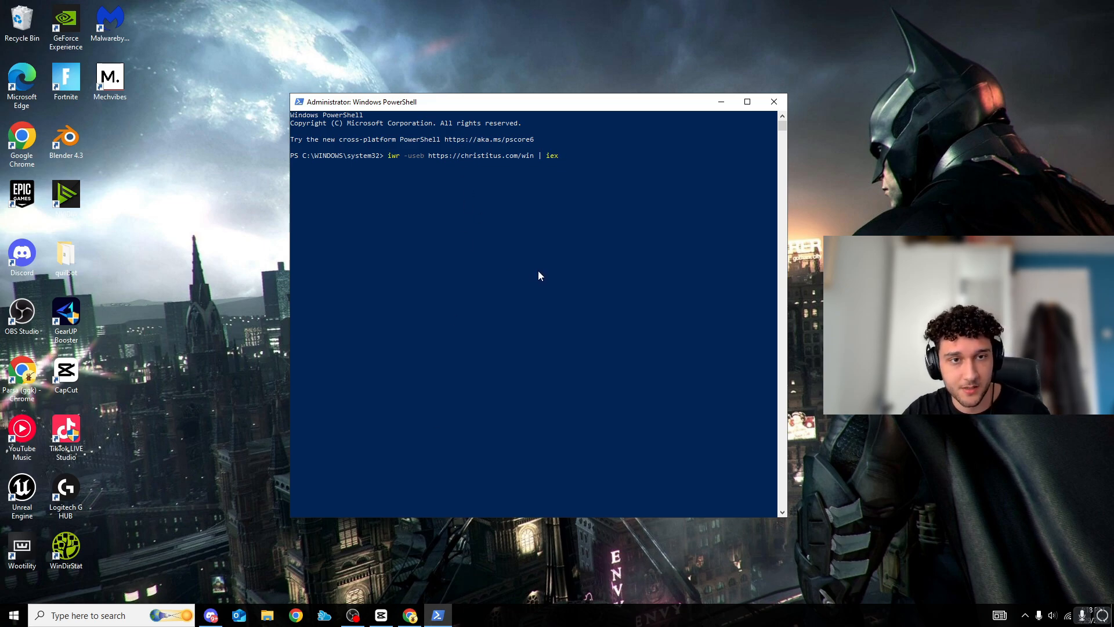
key(Return)
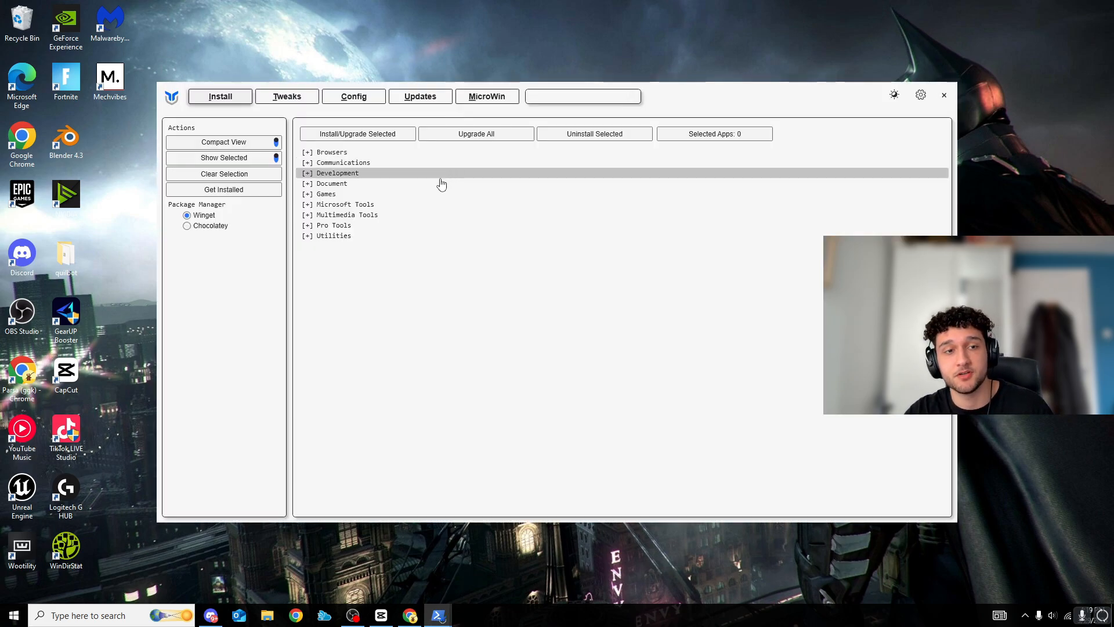
Open the utility's Tweaks page and tick Create Restore Point, Delete Temporary Files, Disable ConsumerFeatures, Disable Telemetry and Disable Activity History
drag(673, 97, 700, 131)
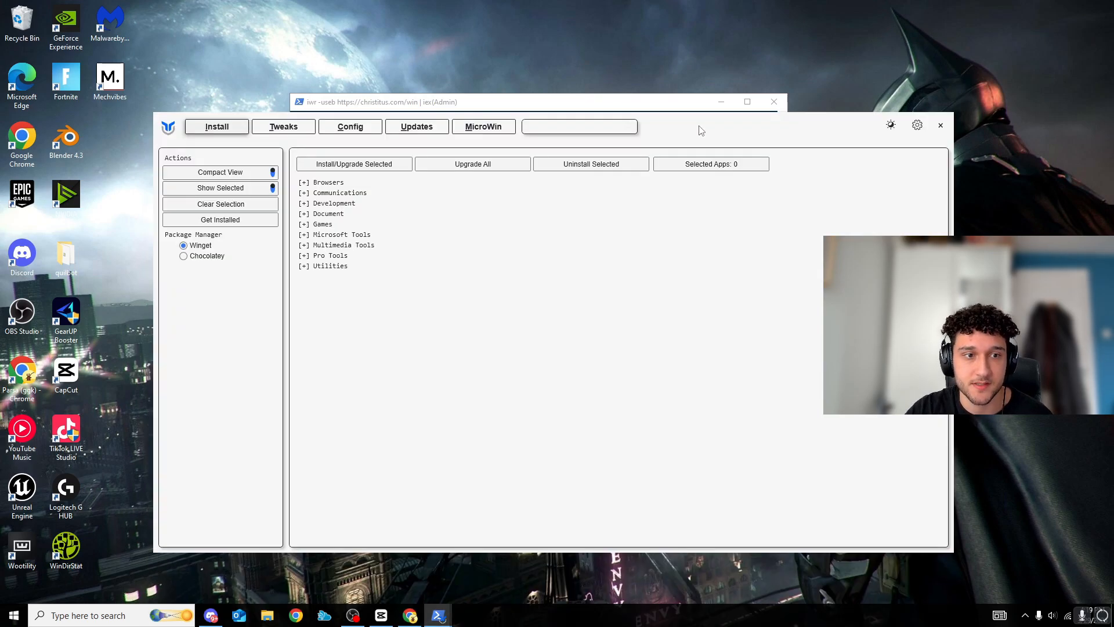
click(285, 130)
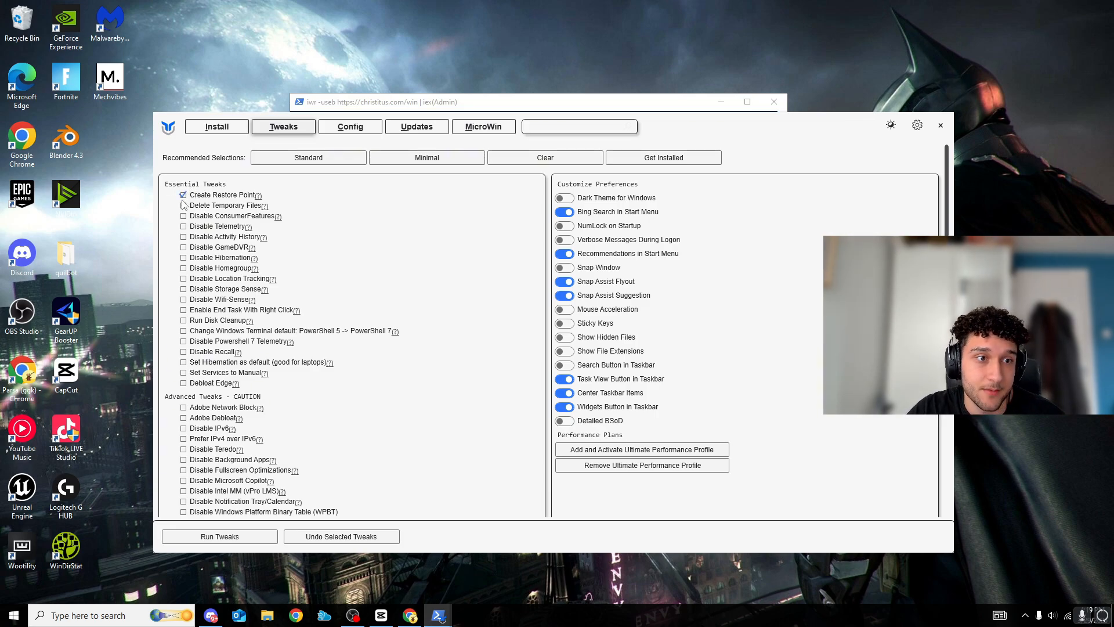
click(184, 206)
click(183, 216)
click(183, 226)
click(183, 237)
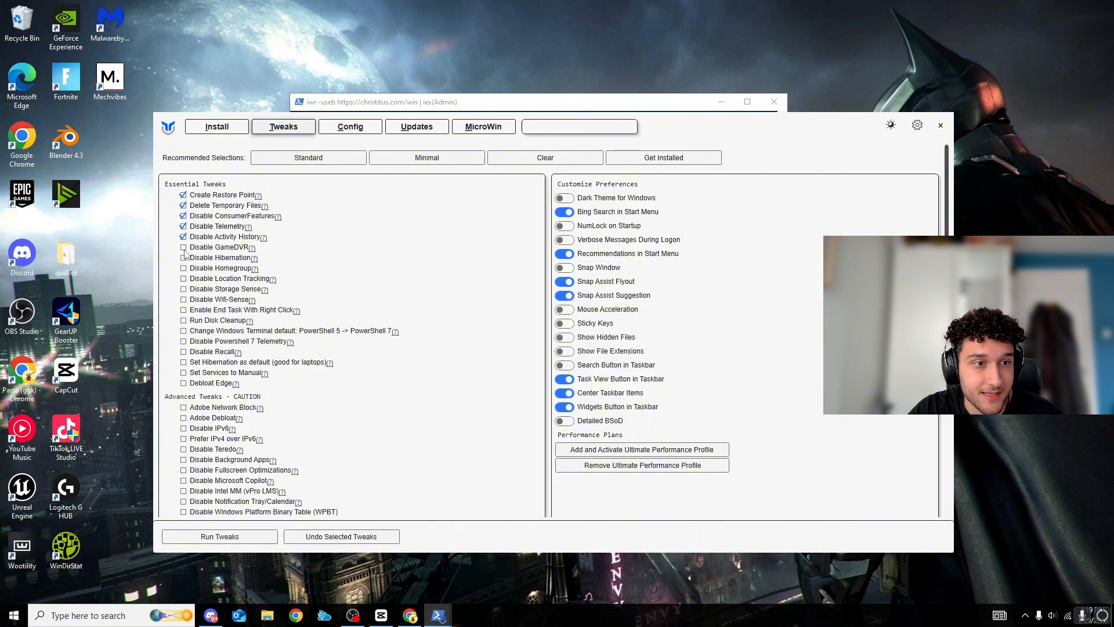
Tick the essential tweaks Disable GameDVR, Disable Hibernation, Disable Homegroup, Disable Location Tracking and Disable Storage Sense
click(183, 247)
click(184, 257)
click(183, 268)
click(183, 279)
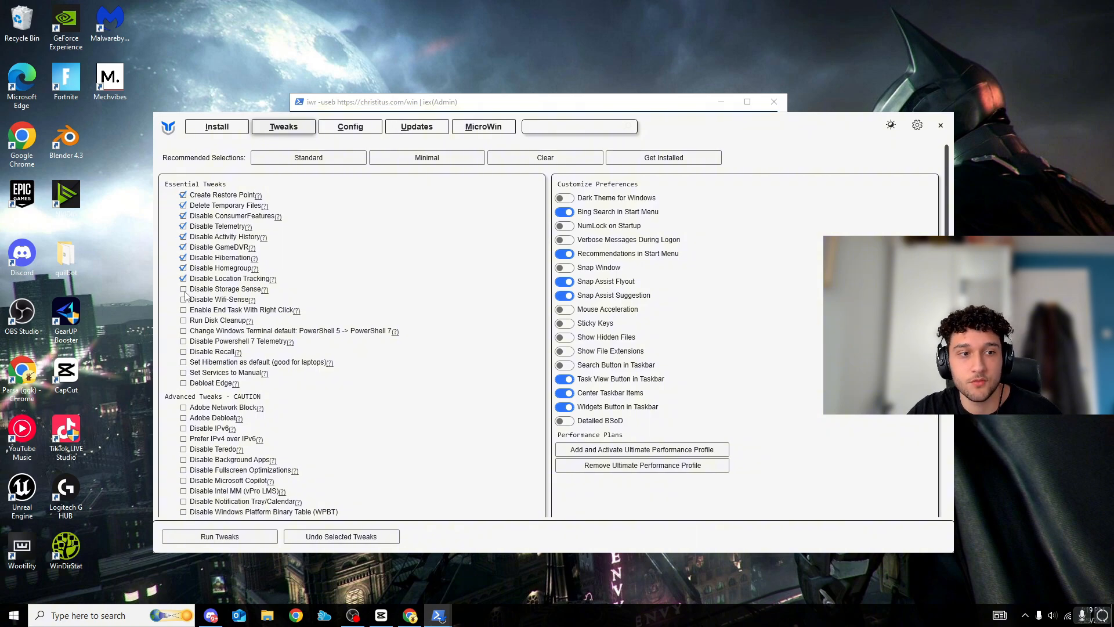
click(183, 289)
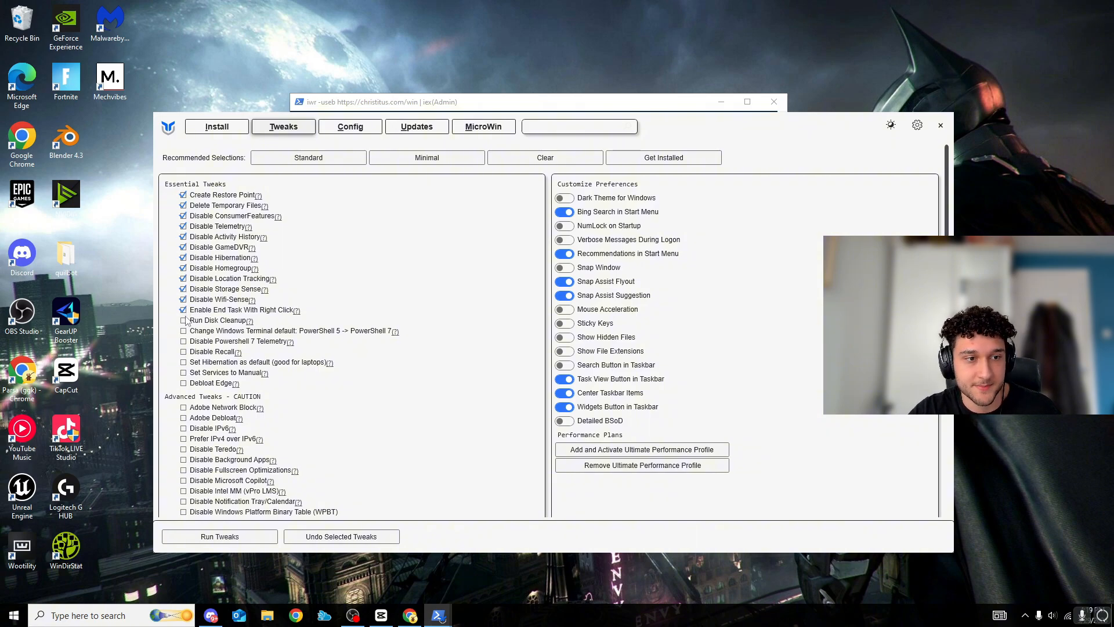
Tick the remaining essential tweaks from Disable Wifi-Sense through Debloat Edge
click(184, 320)
click(184, 332)
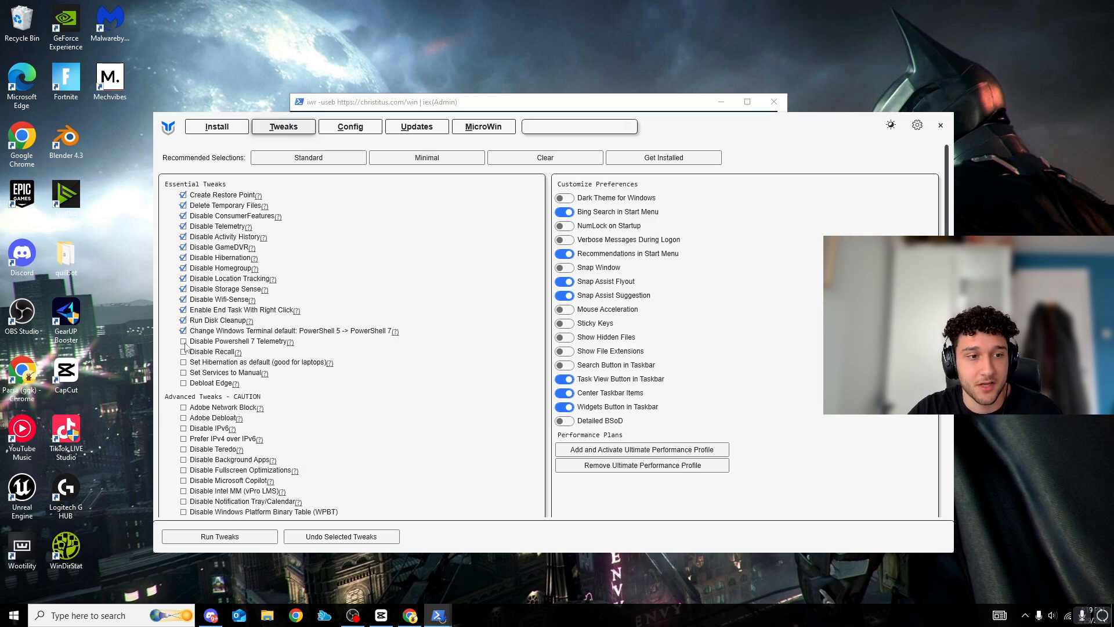
click(184, 343)
click(183, 363)
click(184, 373)
click(184, 383)
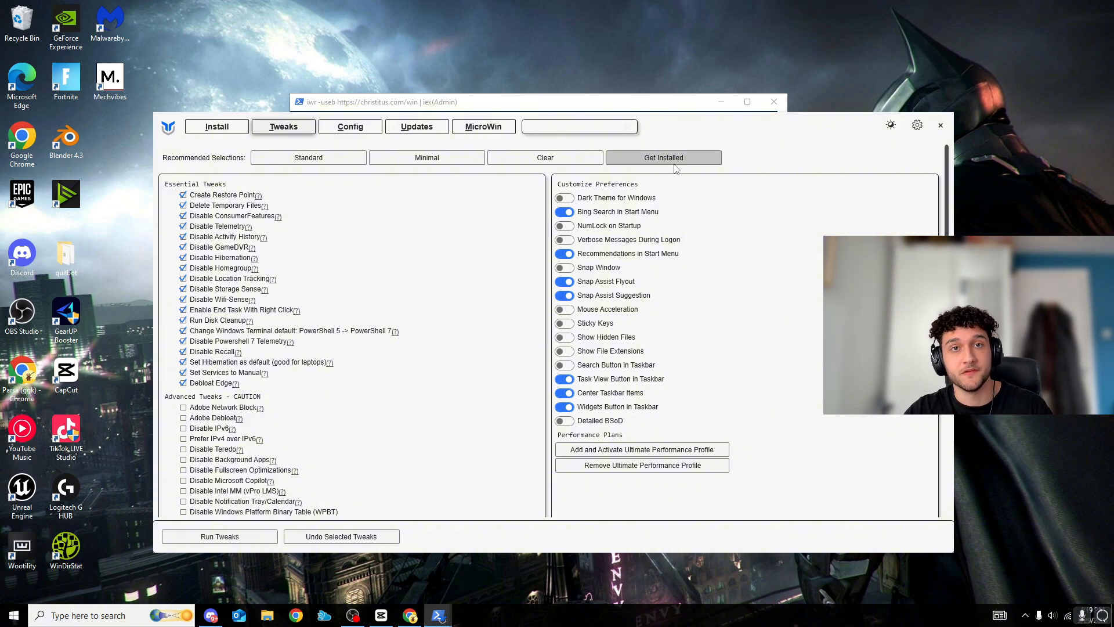
Untick the essential tweaks from Debloat Edge up through Change Windows Terminal default: PowerShell 5 -> PowerShell 7
click(183, 383)
click(184, 373)
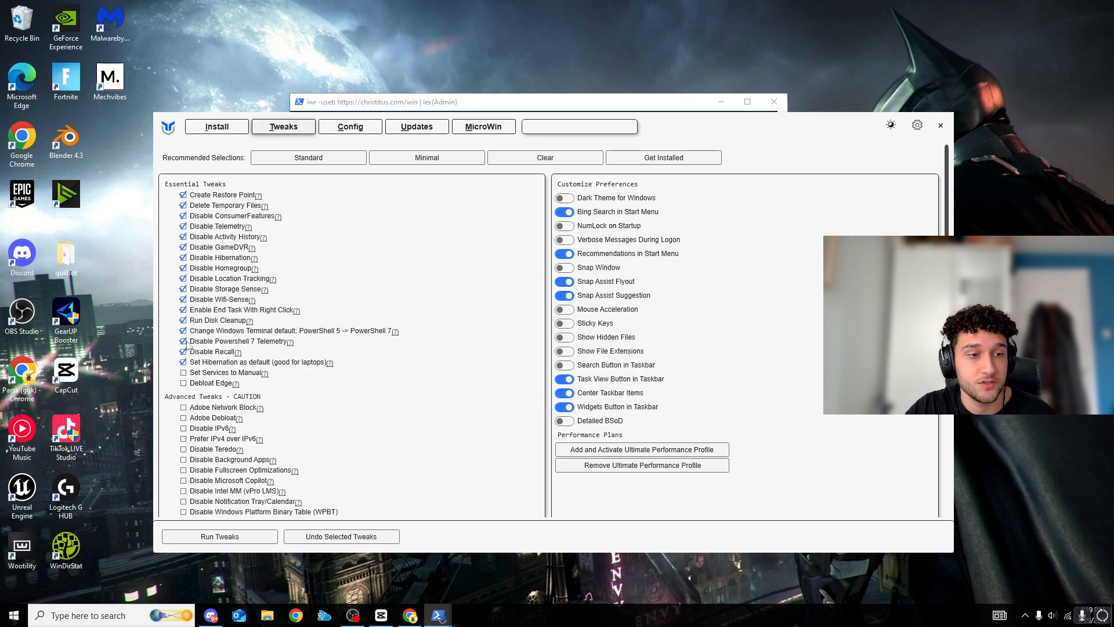
click(184, 373)
click(183, 362)
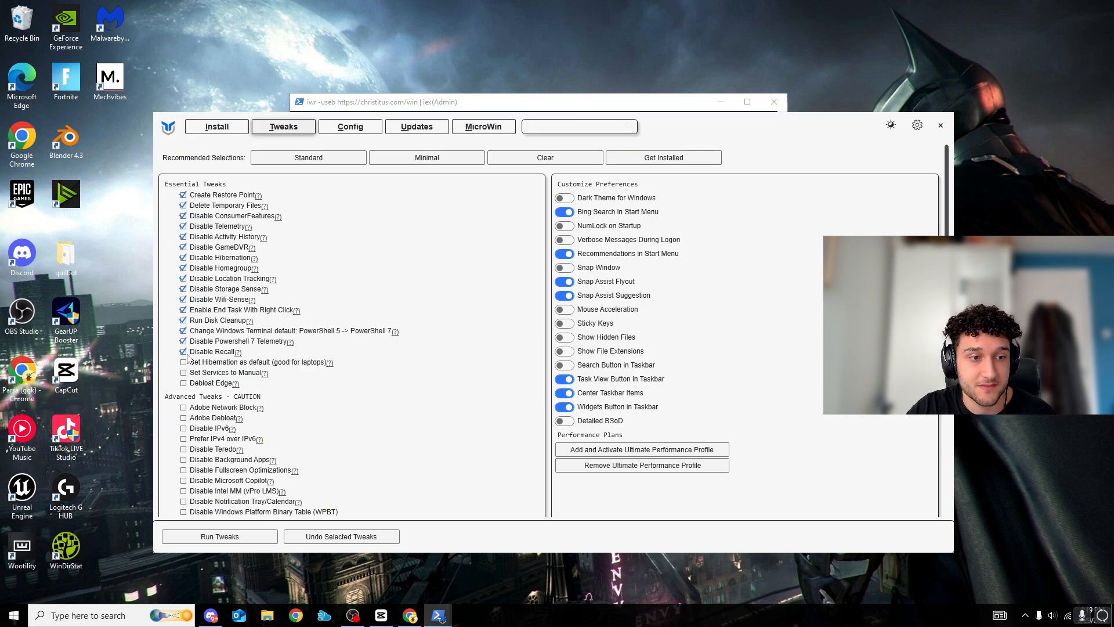
click(184, 351)
click(183, 341)
click(183, 331)
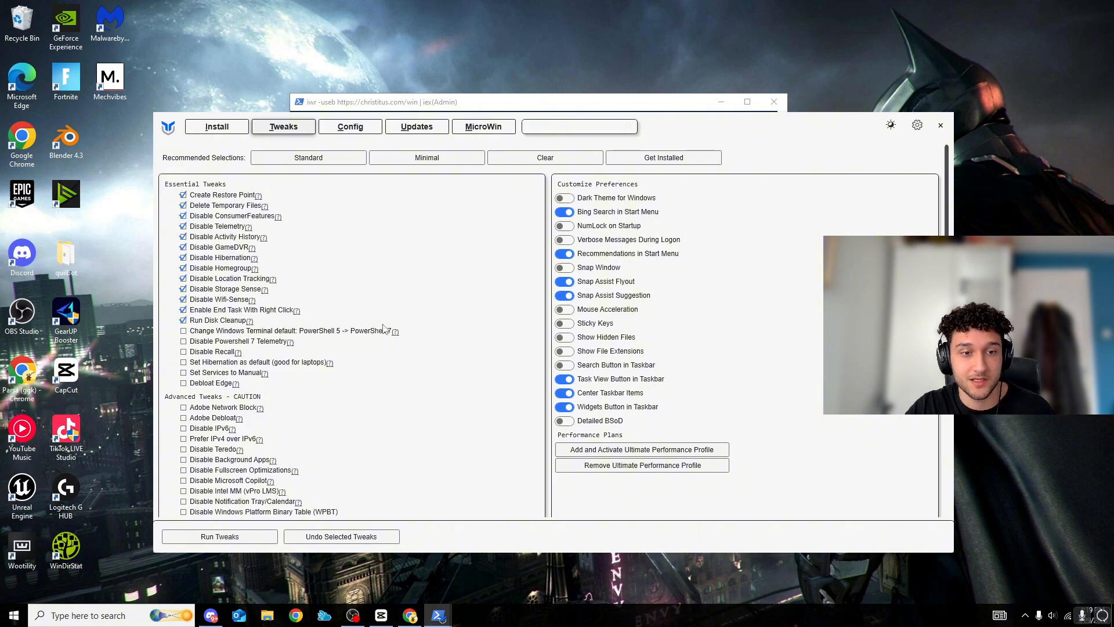
Check the Run Disk Cleanup documentation, minimize the browser, and untick Run Disk Cleanup, Enable End Task With Right Click and Disable Wifi-Sense
click(250, 322)
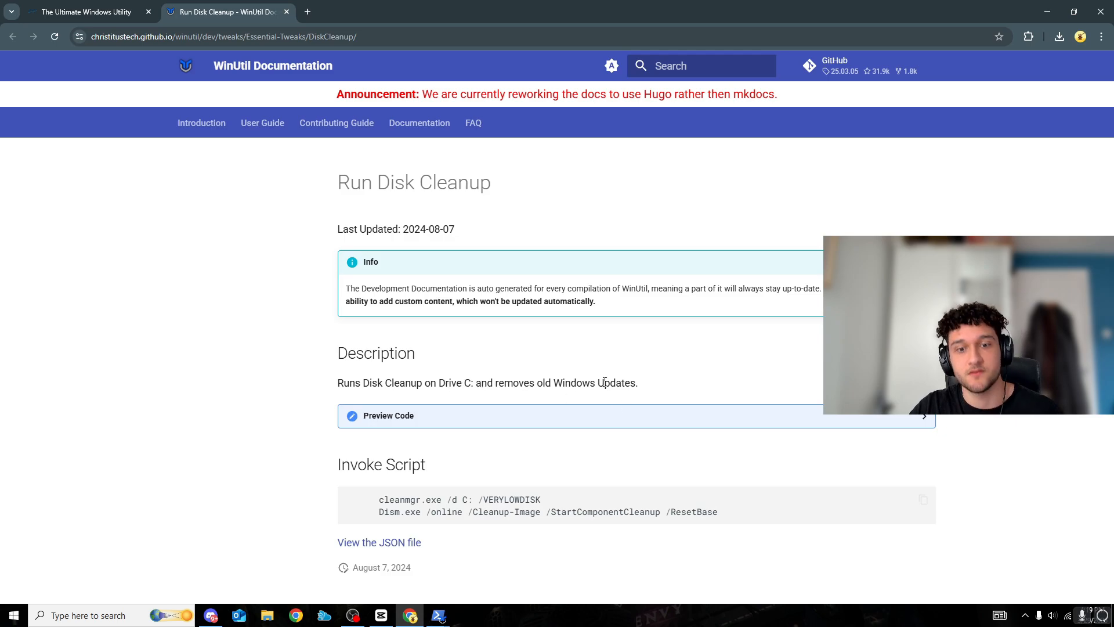
click(1047, 11)
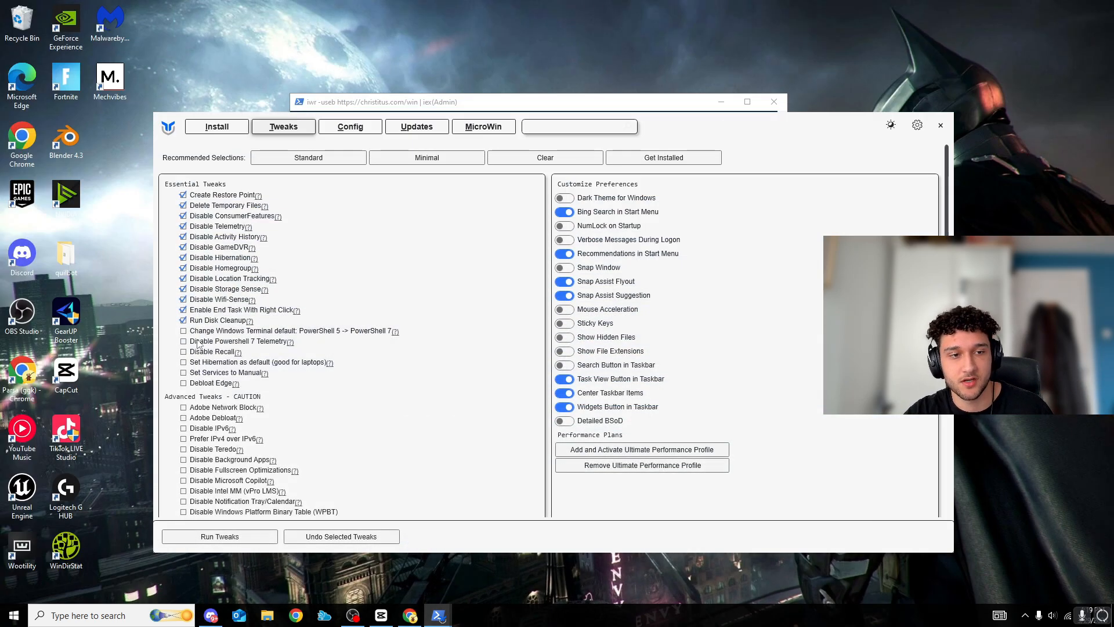
click(183, 310)
click(183, 300)
Try ticking the advanced tweaks Disable IPv6, Prefer IPv4 over IPv6 and Disable Background Apps, and clear all three again
scroll(229, 346, down, 1)
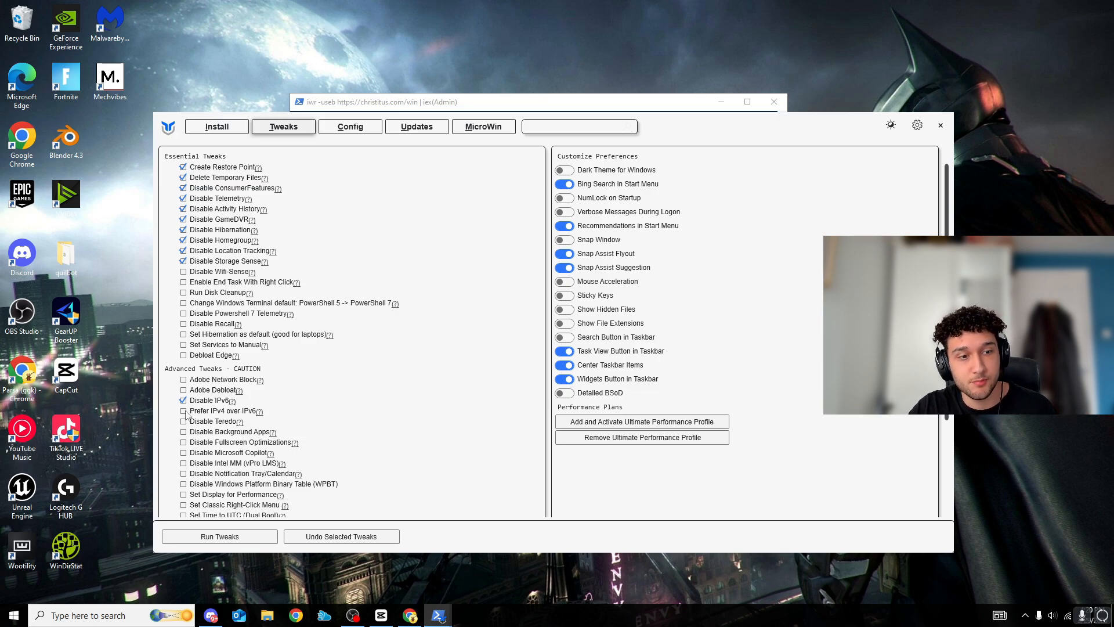
click(184, 412)
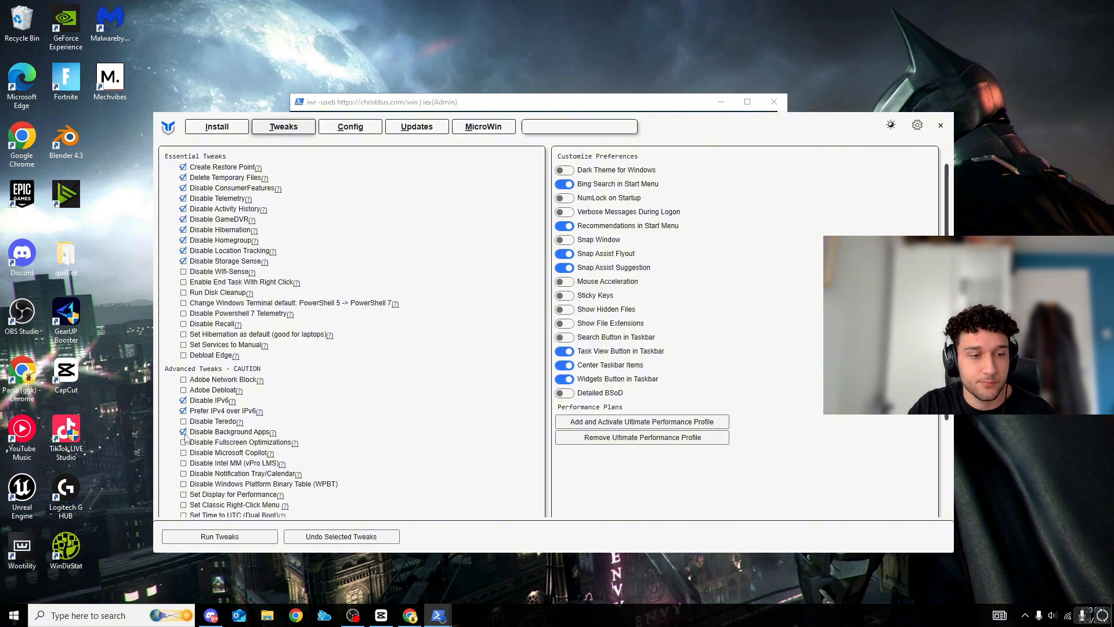
click(184, 432)
scroll(187, 404, up, 1)
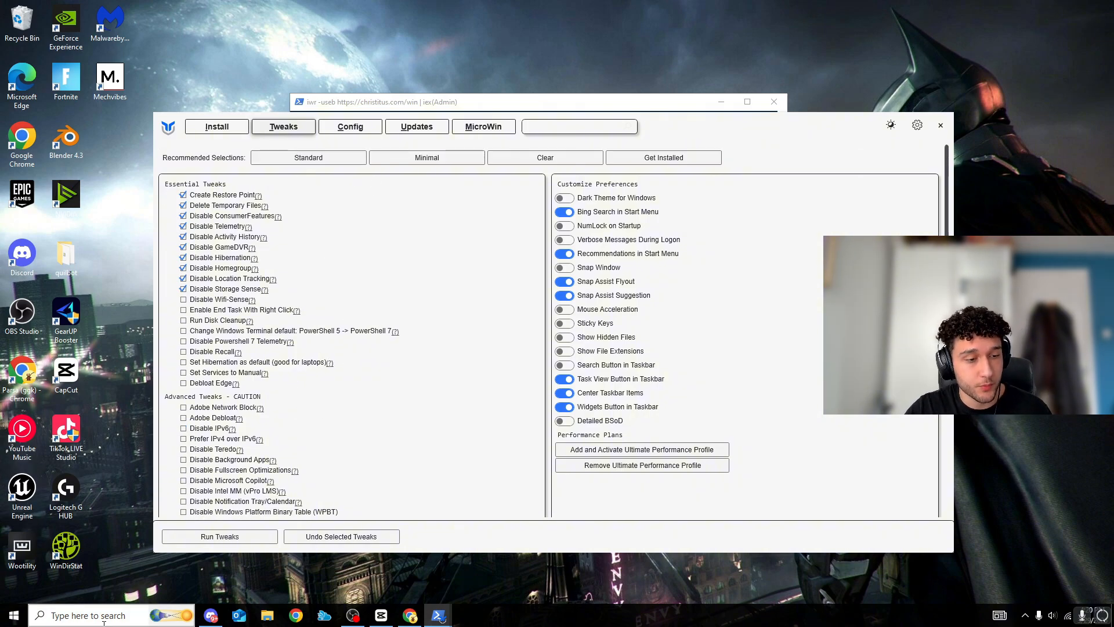
Search Windows for "power", open Edit power plan, view the plan list in the advanced power settings and close both windows
click(87, 615)
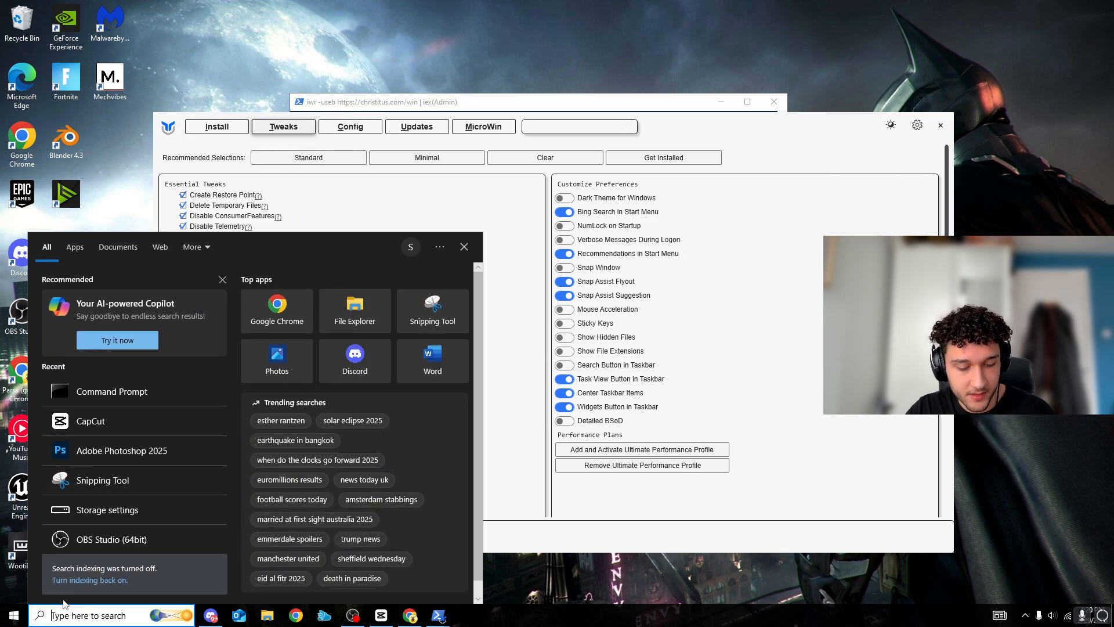
text(power)
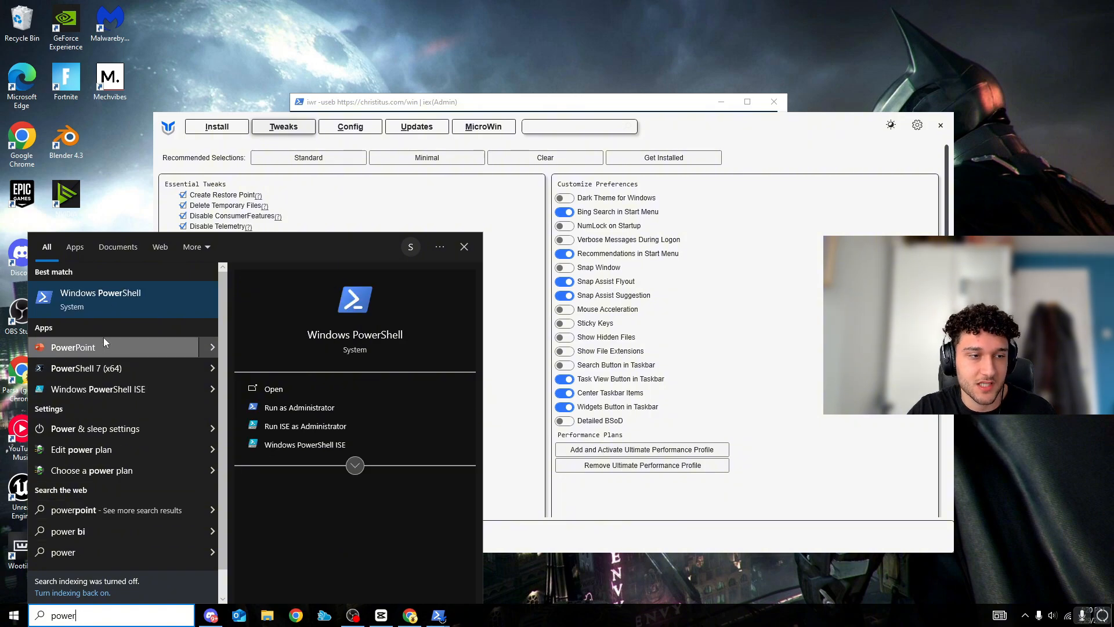
click(78, 450)
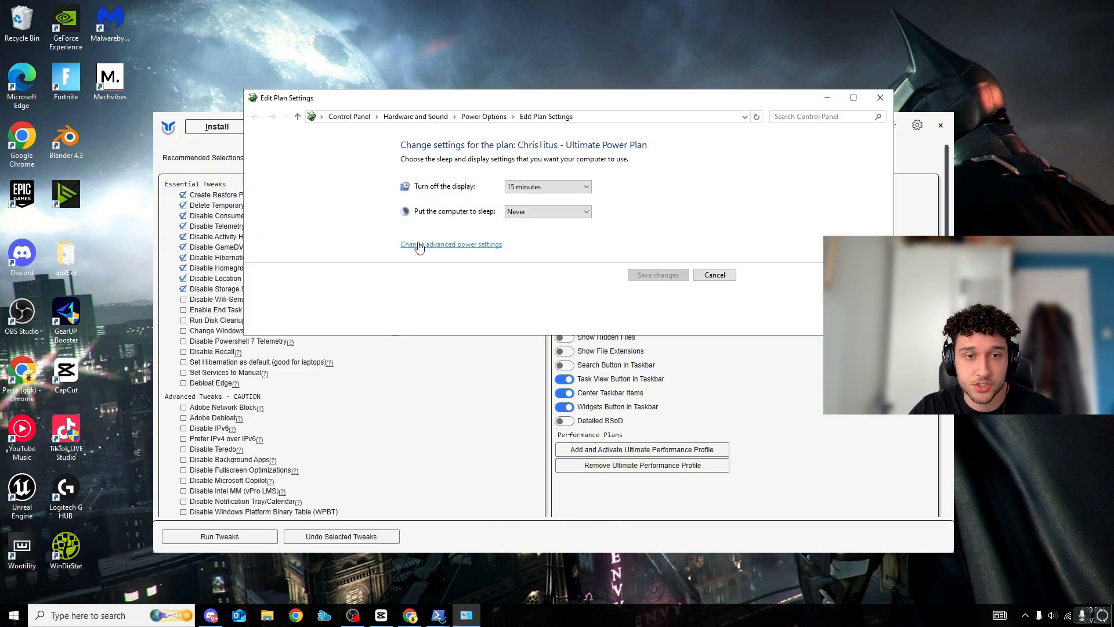
click(420, 245)
click(102, 147)
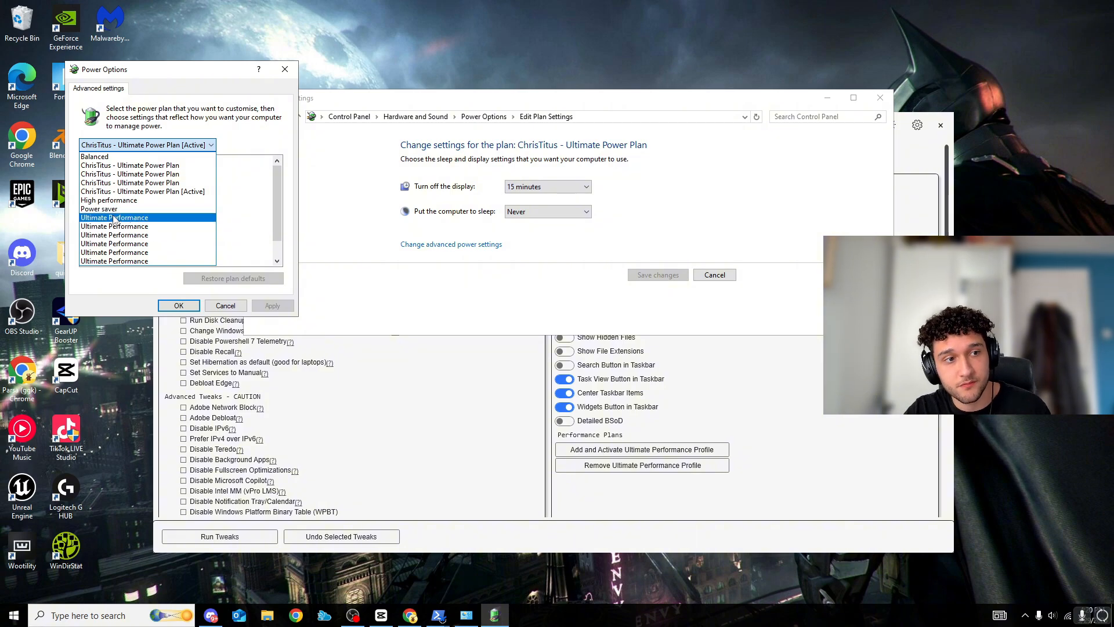
click(285, 69)
click(285, 69)
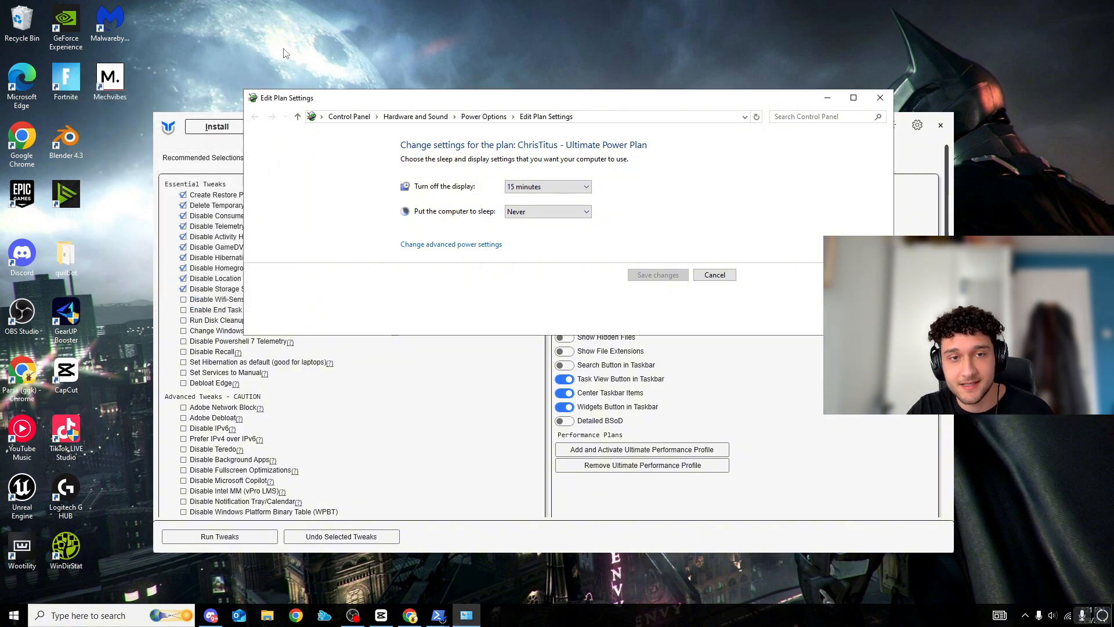
click(880, 97)
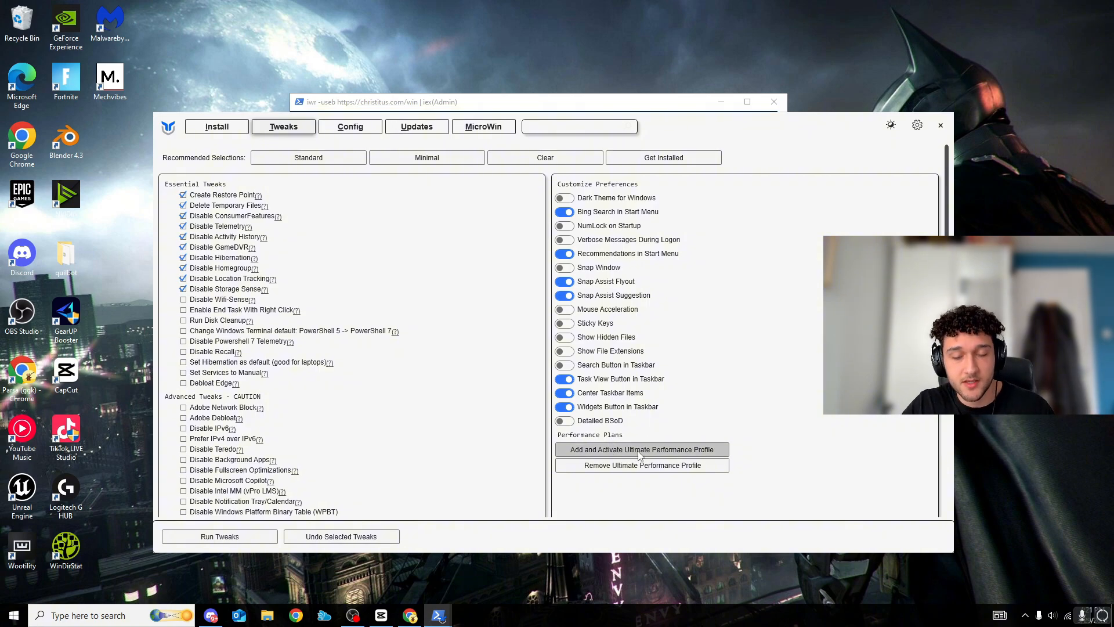
Open the Power Options page again and maximize it to view all preferred and additional power plans
drag(655, 128, 579, 143)
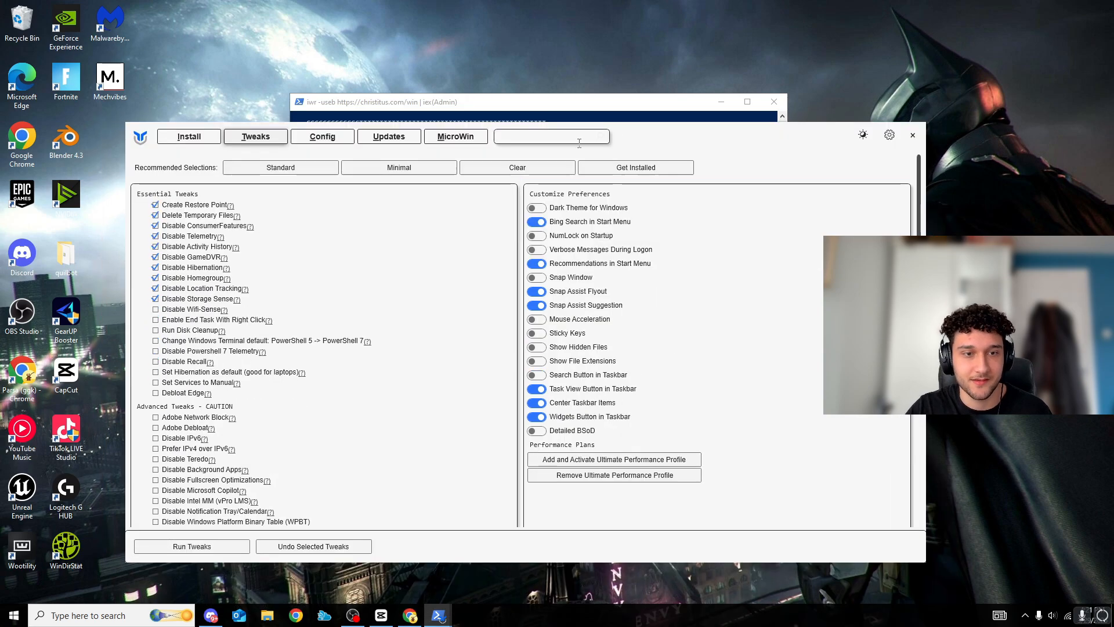
click(87, 615)
click(103, 391)
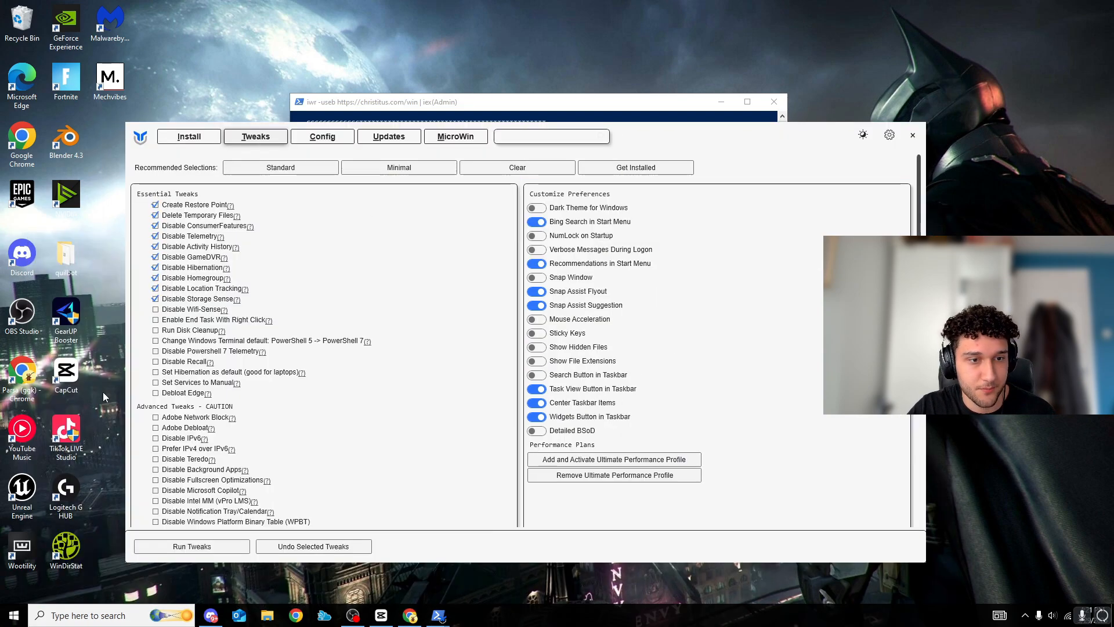
click(487, 117)
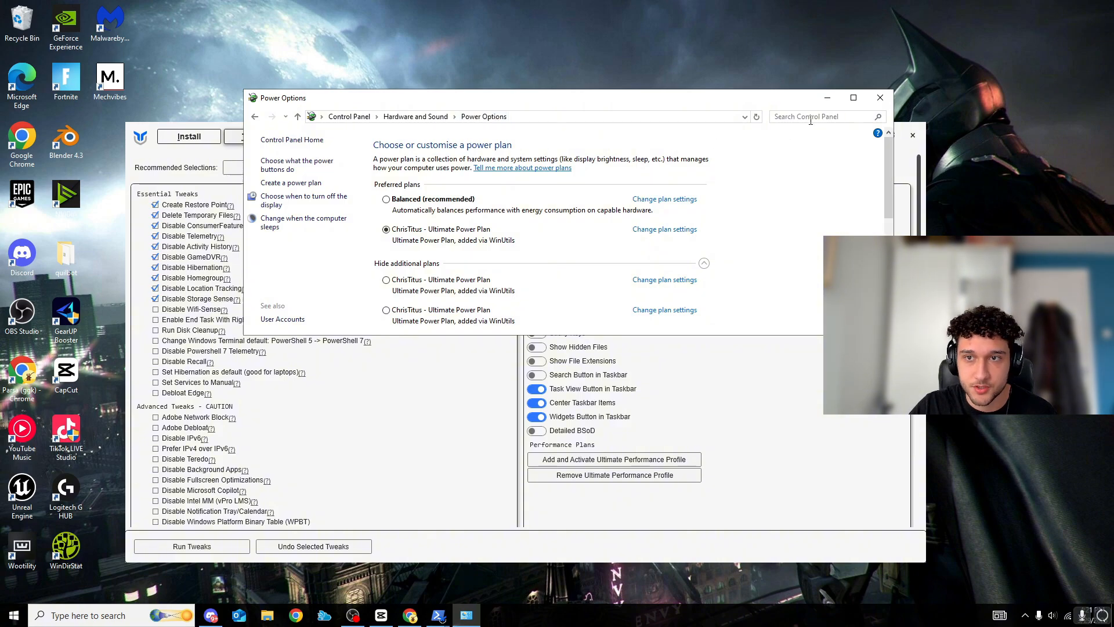
click(854, 97)
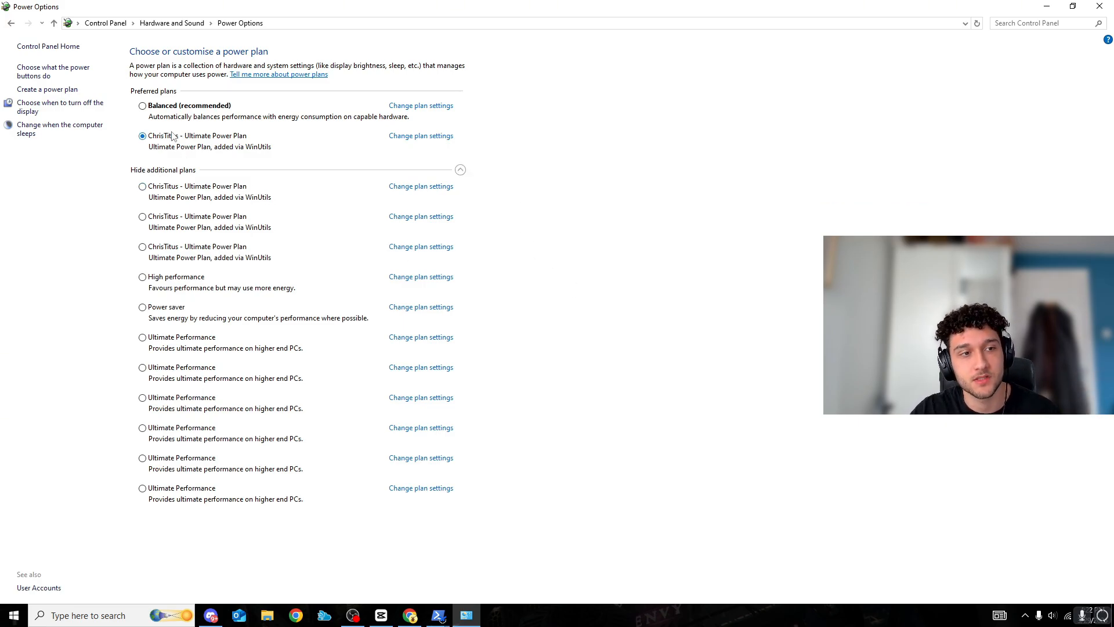
View the plan list in the active ChrisTitus - Ultimate Power Plan's advanced settings and close the power windows without changes
click(435, 137)
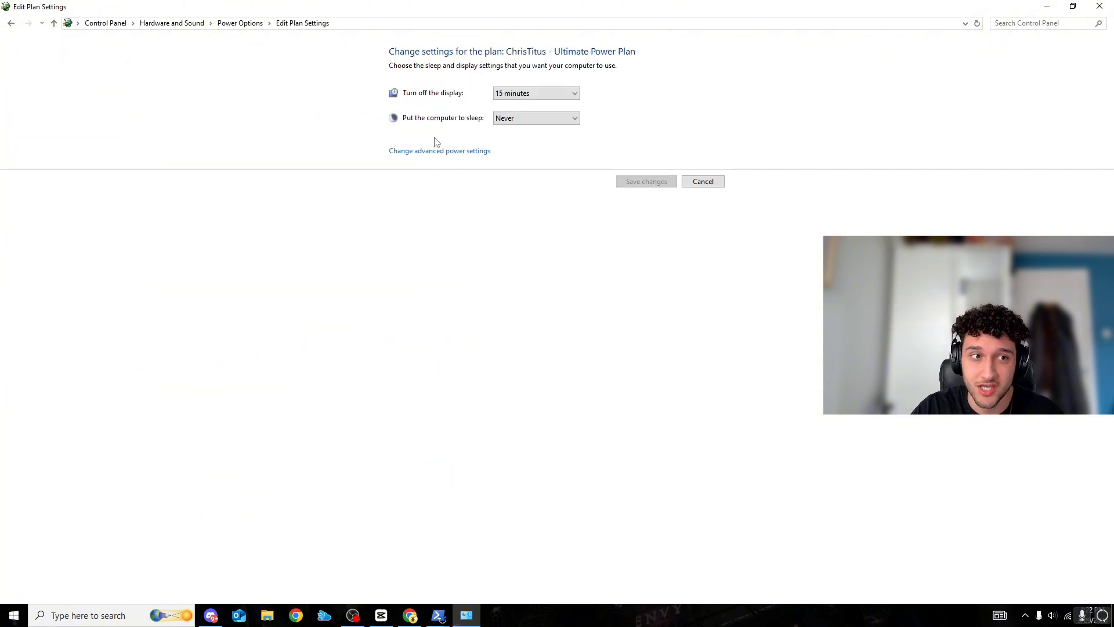
click(474, 155)
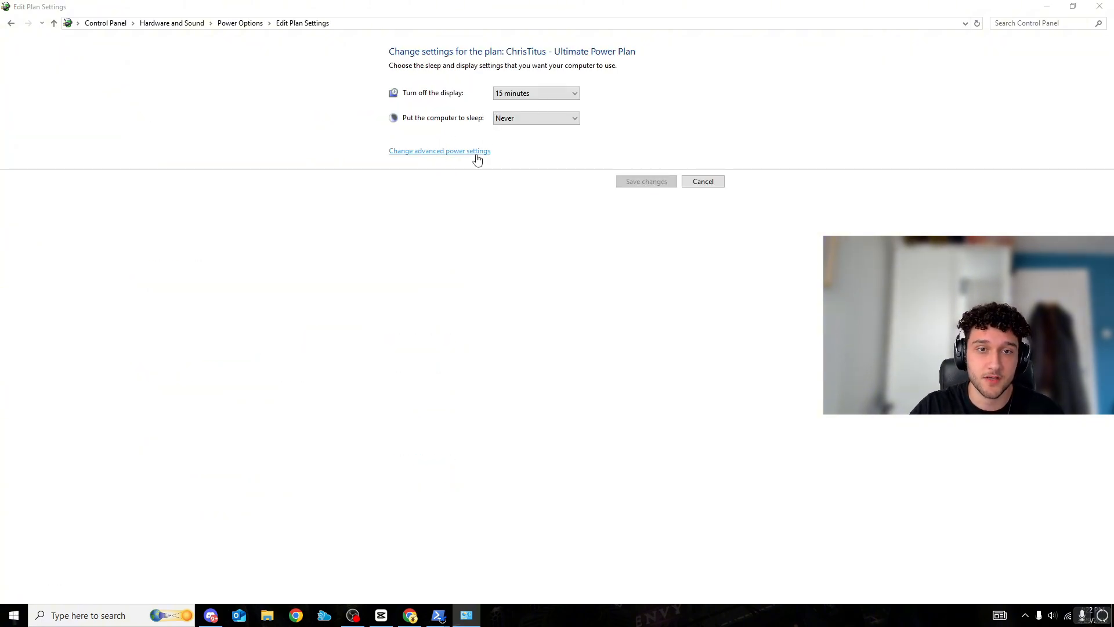
drag(240, 86, 285, 80)
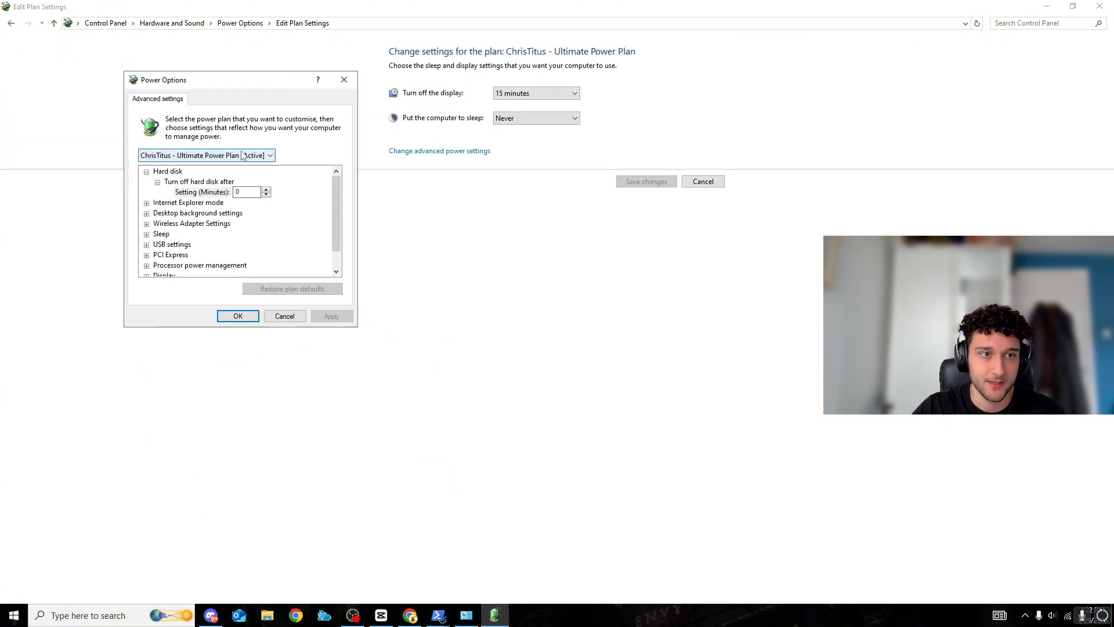
click(261, 159)
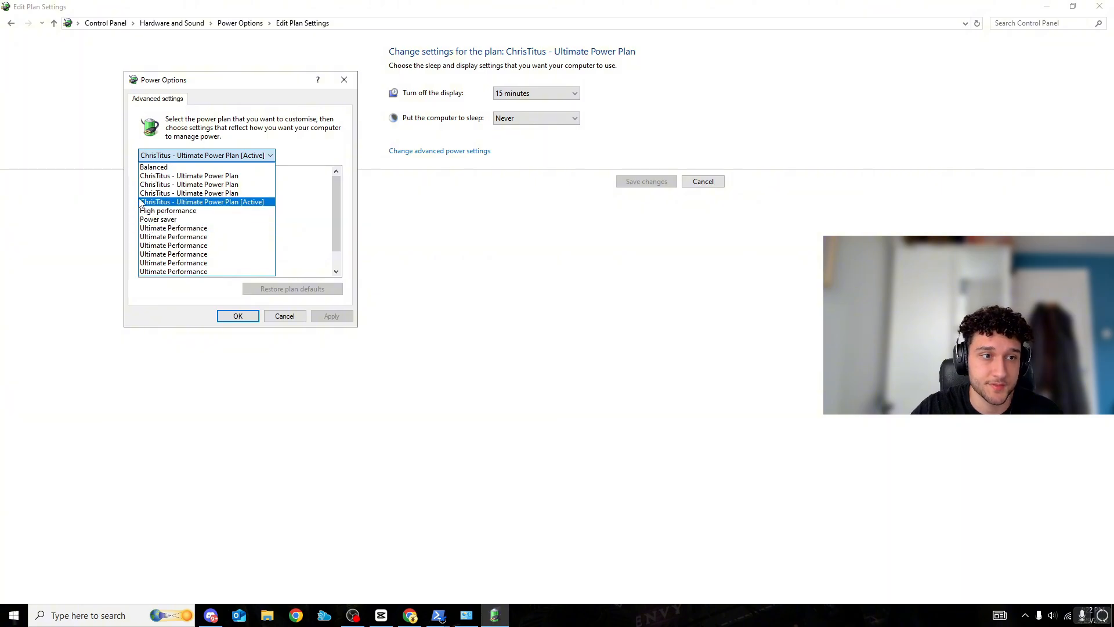
click(345, 84)
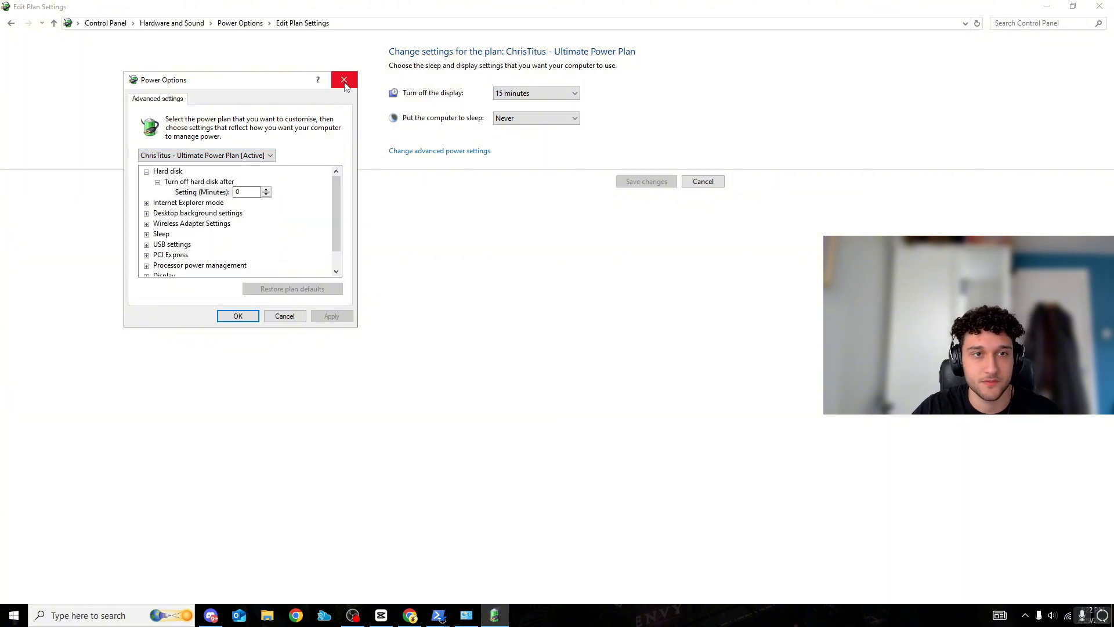
click(342, 87)
click(1100, 5)
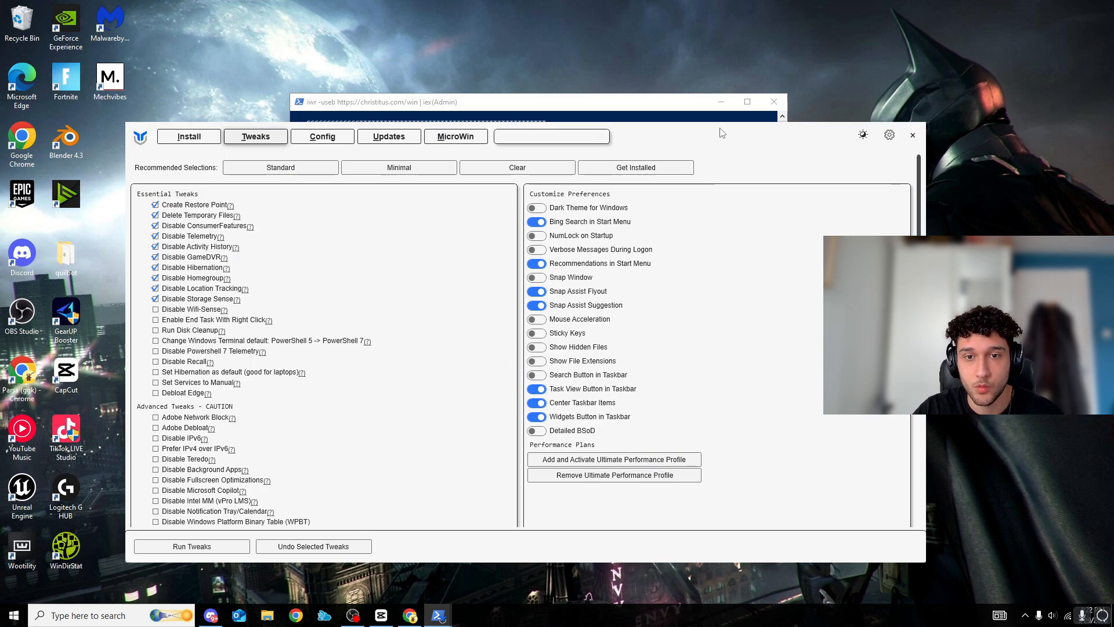
Close the Chris Titus utility without running the tweaks, and close its PowerShell window
drag(723, 133, 745, 110)
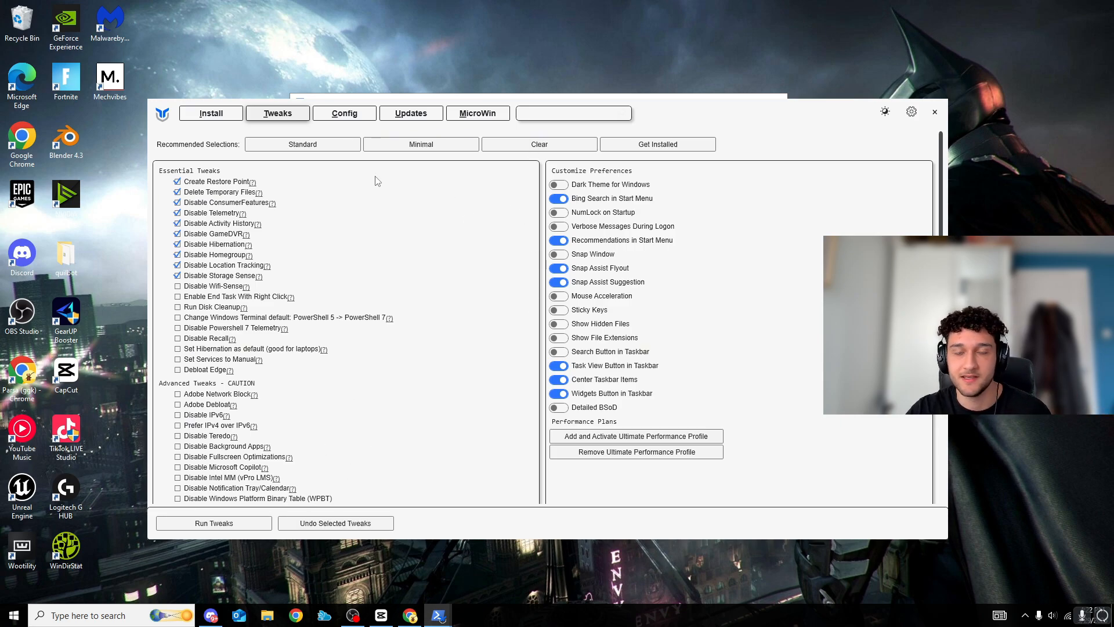
click(934, 112)
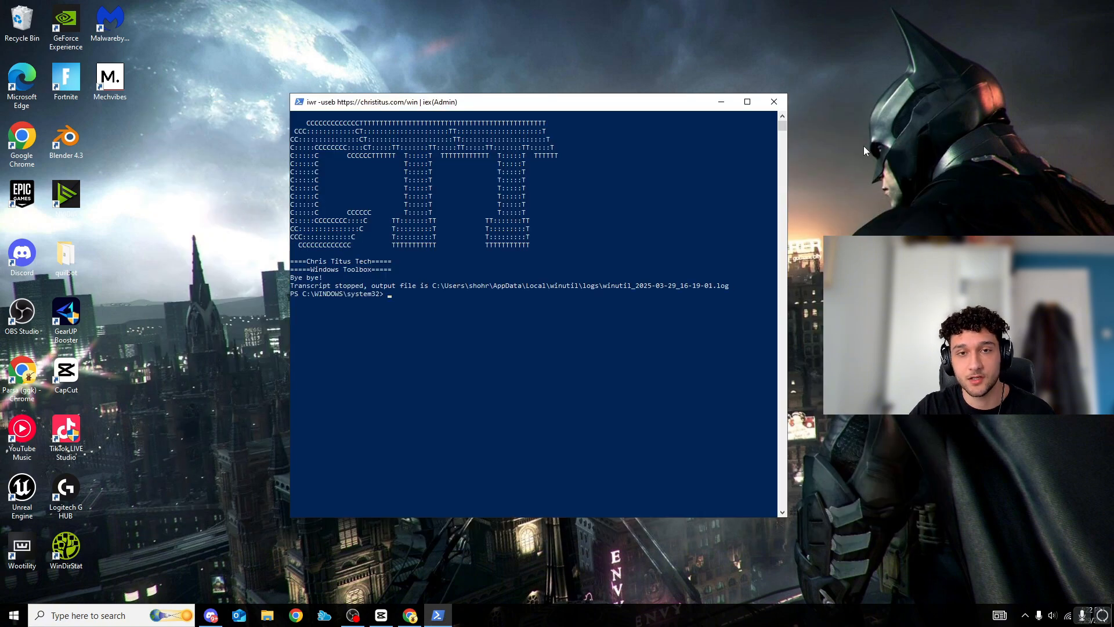
click(775, 103)
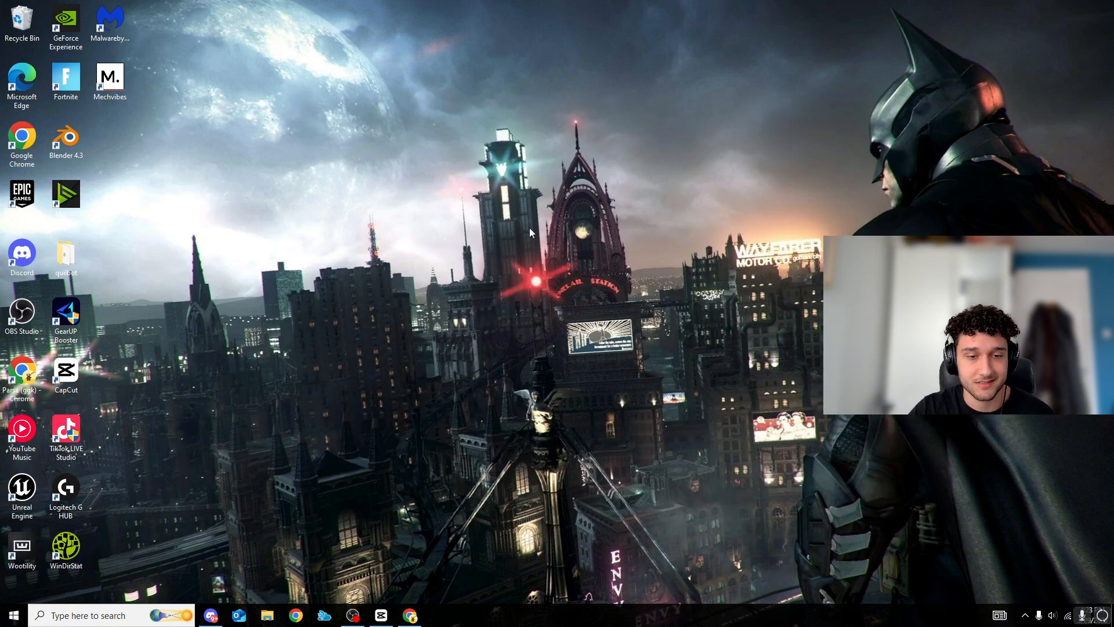
Move the GearUP Booster shortcut out of the icon columns to an empty area of the desktop
drag(66, 317, 408, 150)
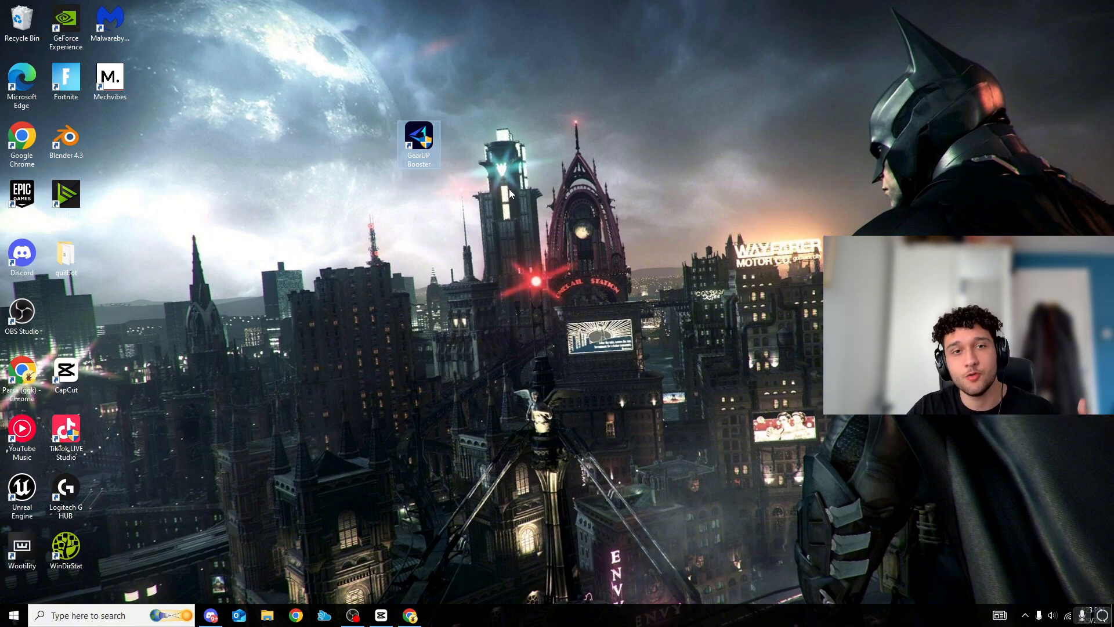
Launch GearUP Booster and view the popular titles in its games catalogue, returning to the home page
double_click(428, 148)
click(687, 210)
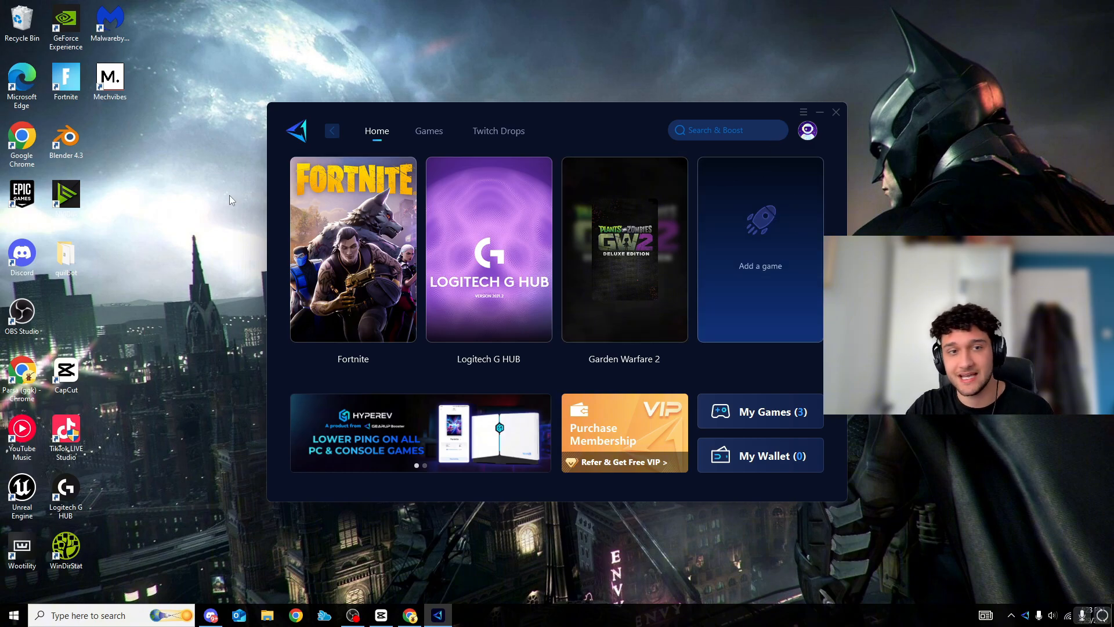
click(430, 131)
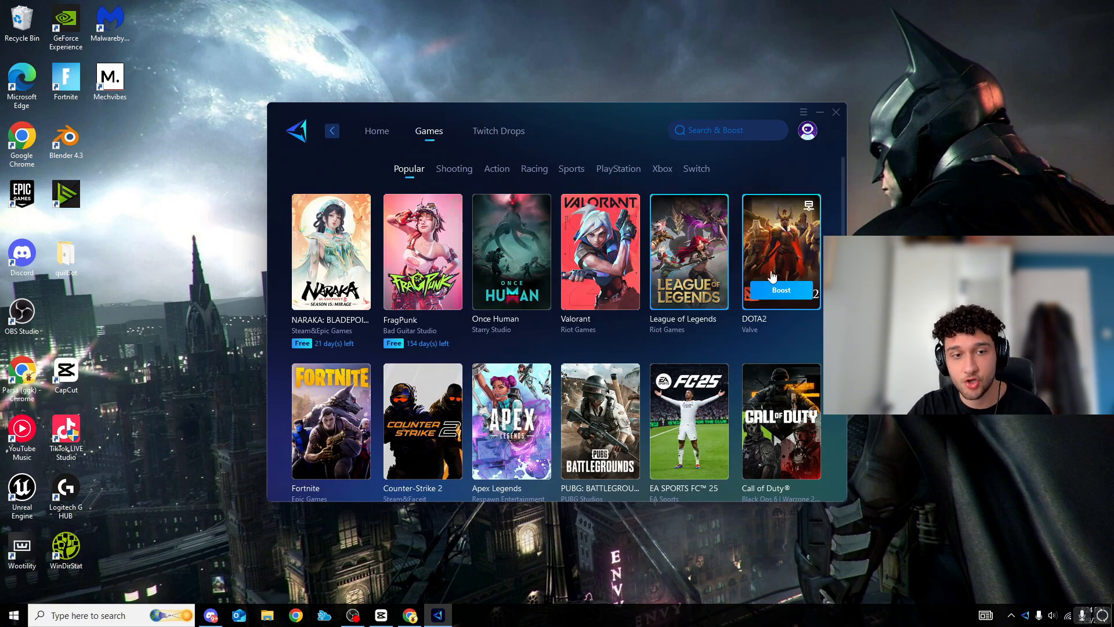
scroll(725, 307, down, 5)
scroll(673, 339, up, 5)
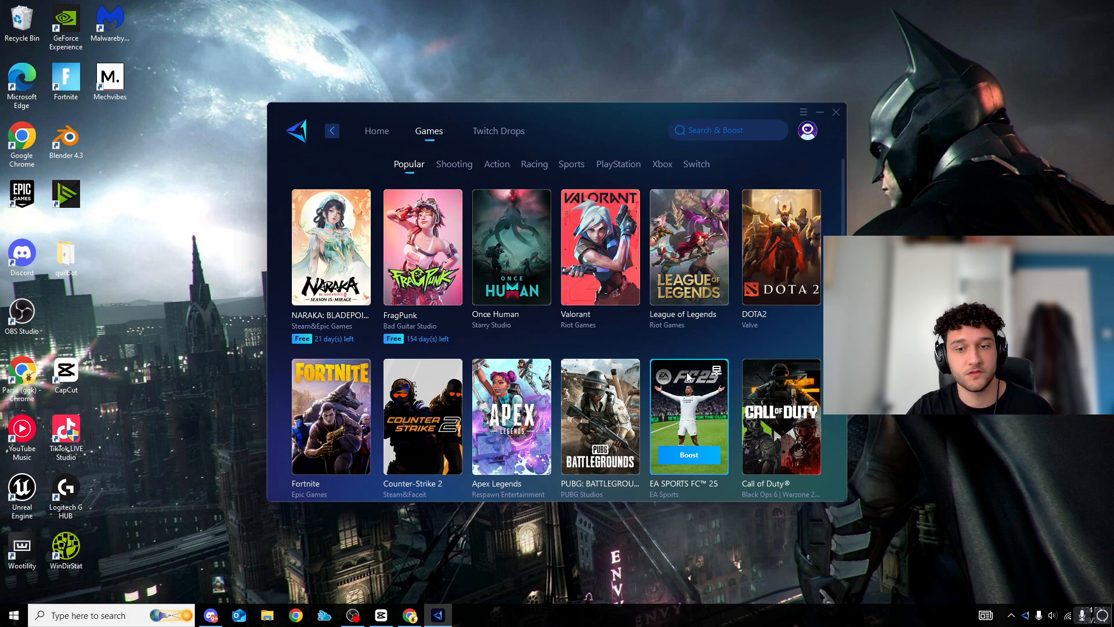
click(377, 131)
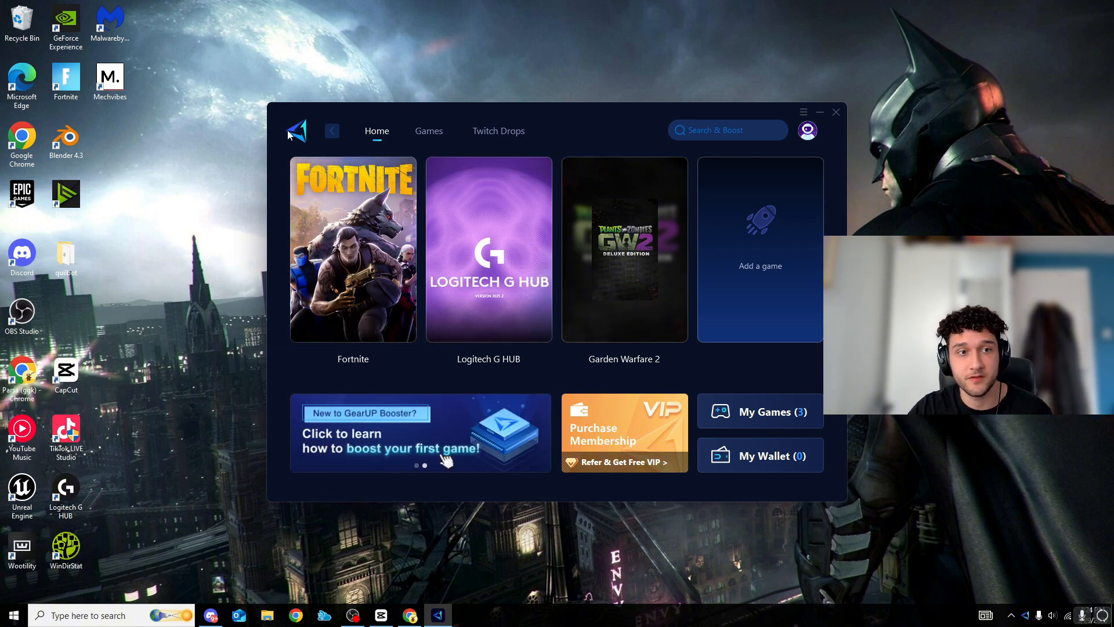
mouse_move(369, 205)
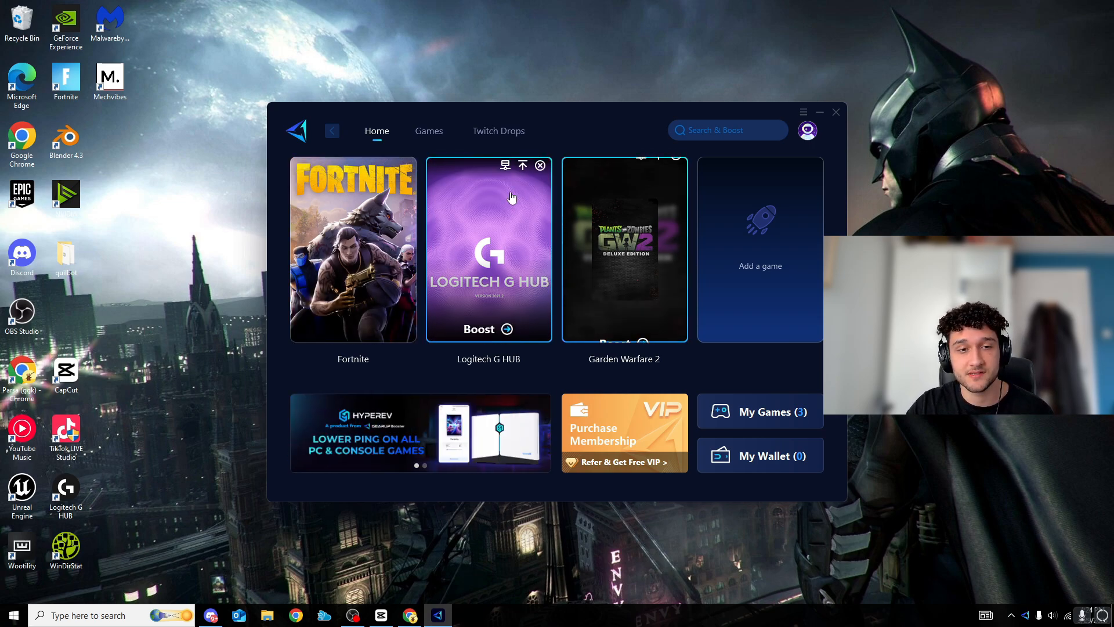
Try to redeem the voucher code in the GearUP Booster wallet, dismiss the wallet dialogs and minimize the booster window
click(739, 457)
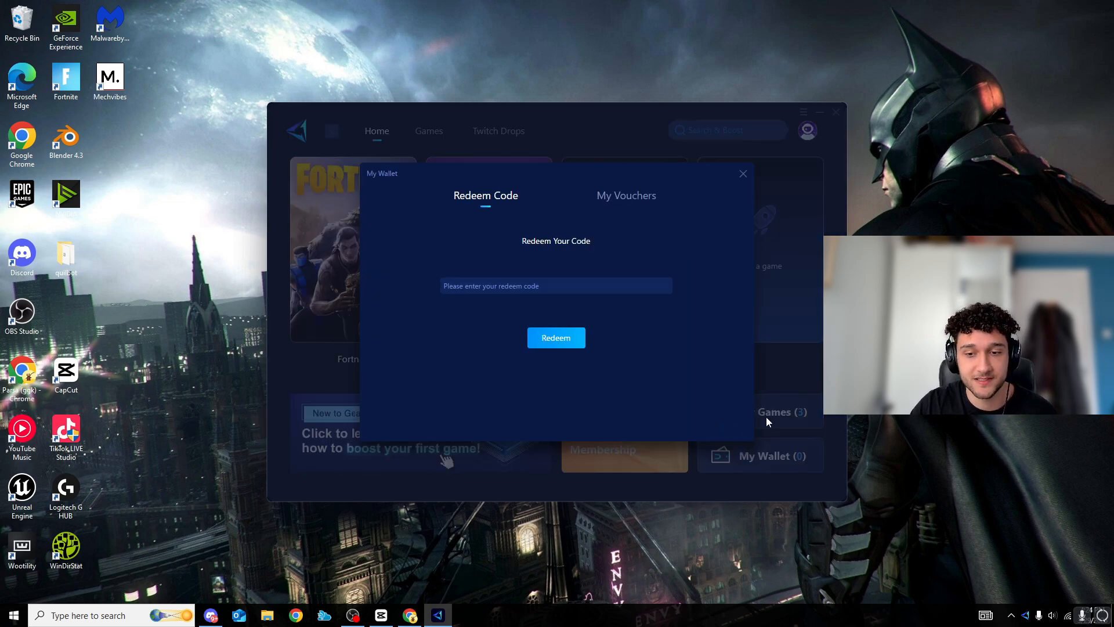
click(486, 285)
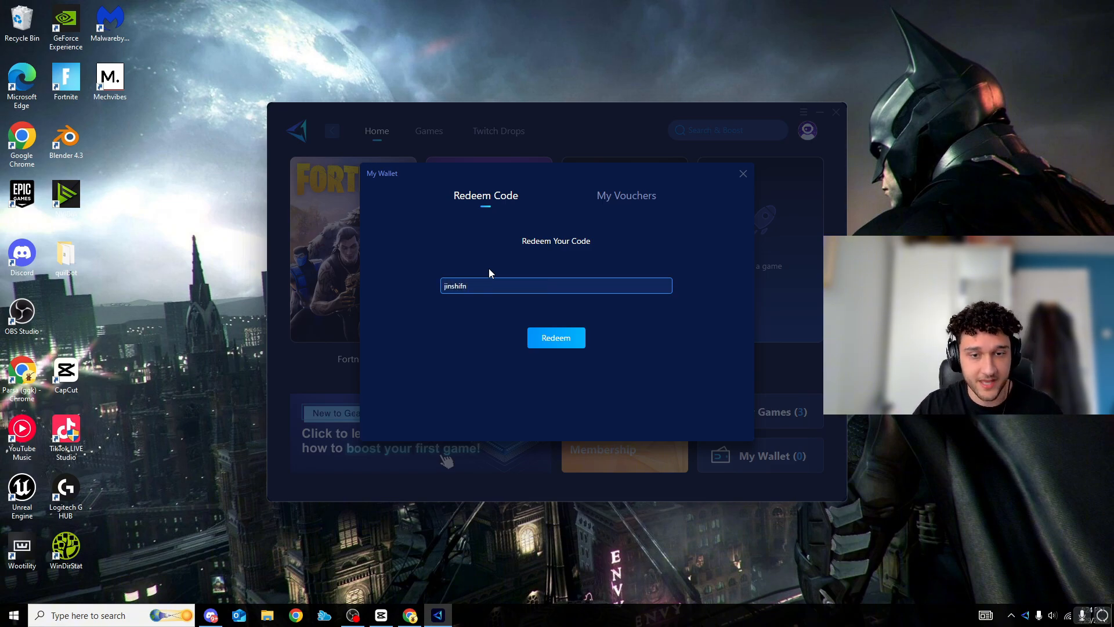
click(572, 341)
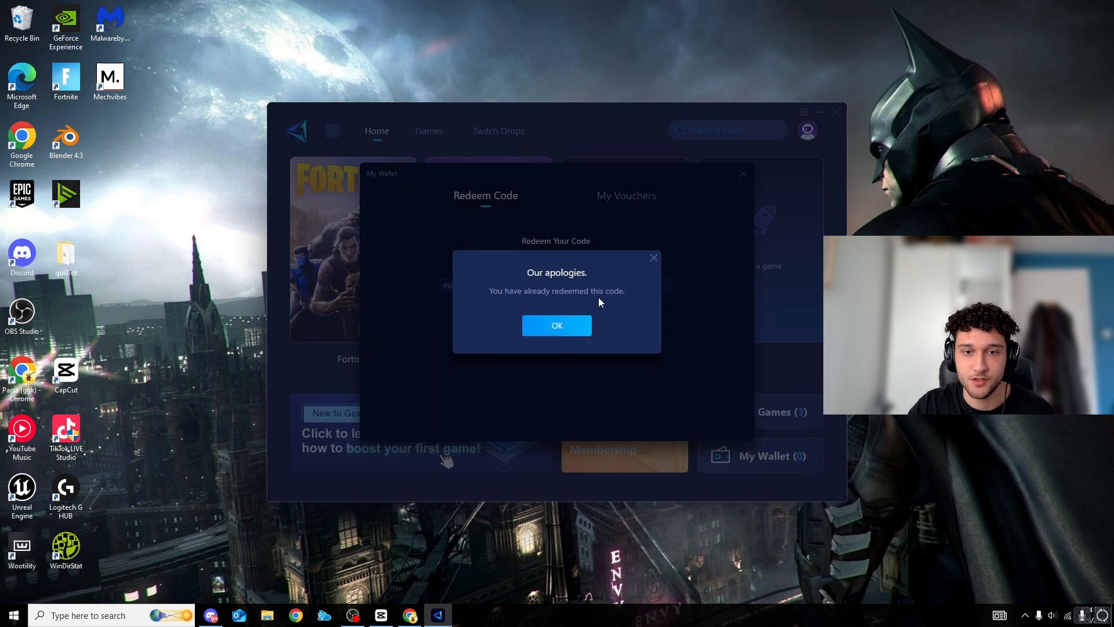
click(575, 325)
click(743, 174)
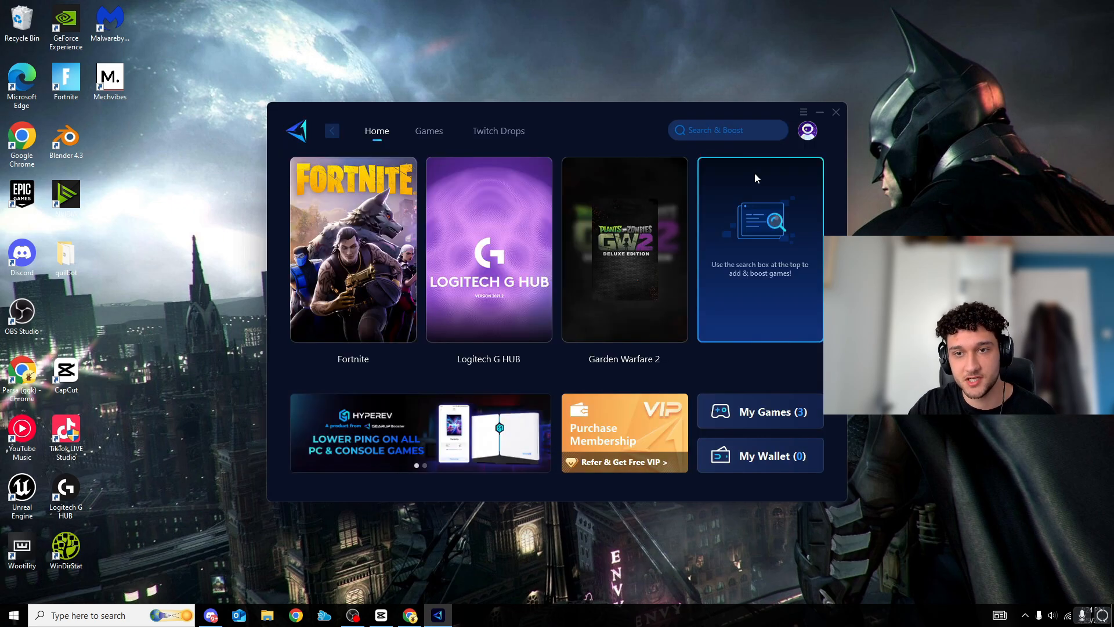
click(820, 112)
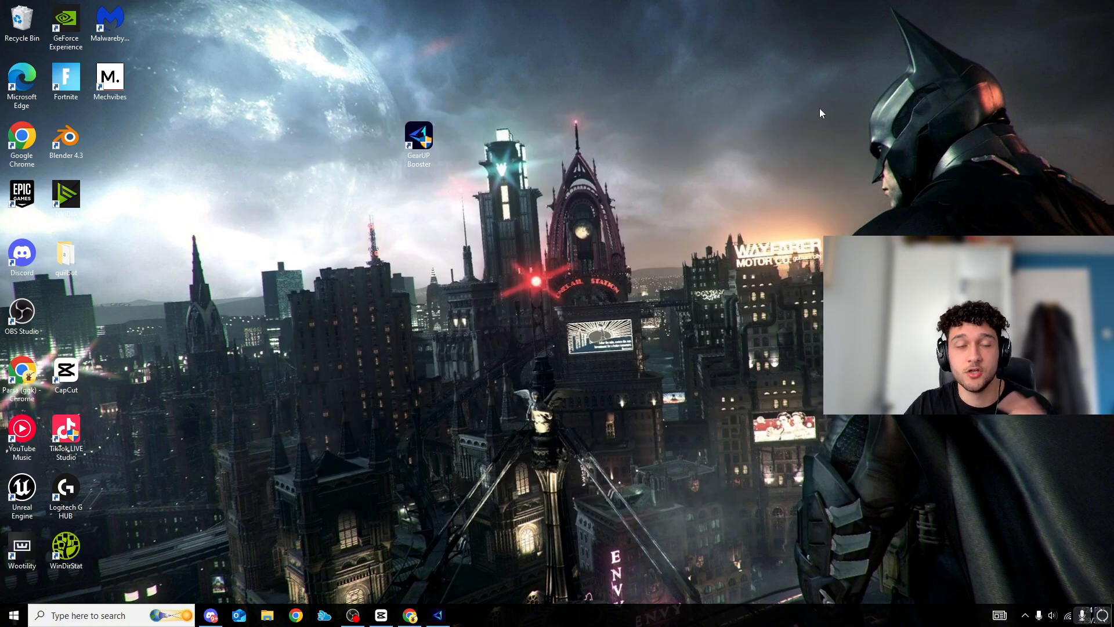